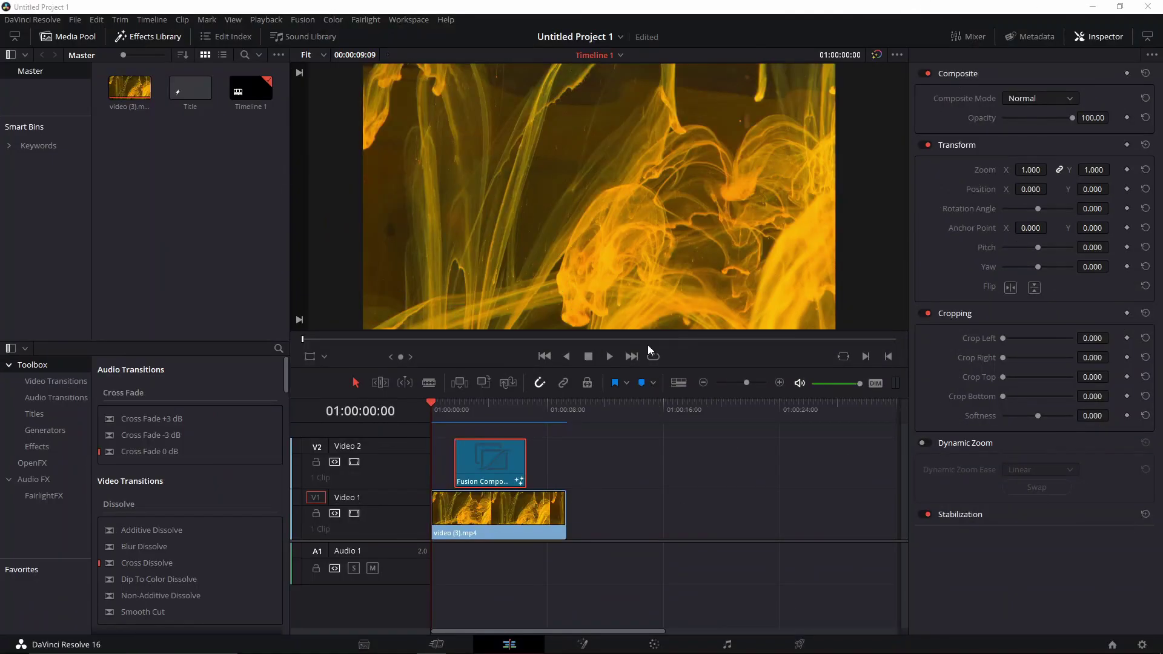
Select the orange smoke clip, stop its playback and move the playhead past the clips.
click(610, 447)
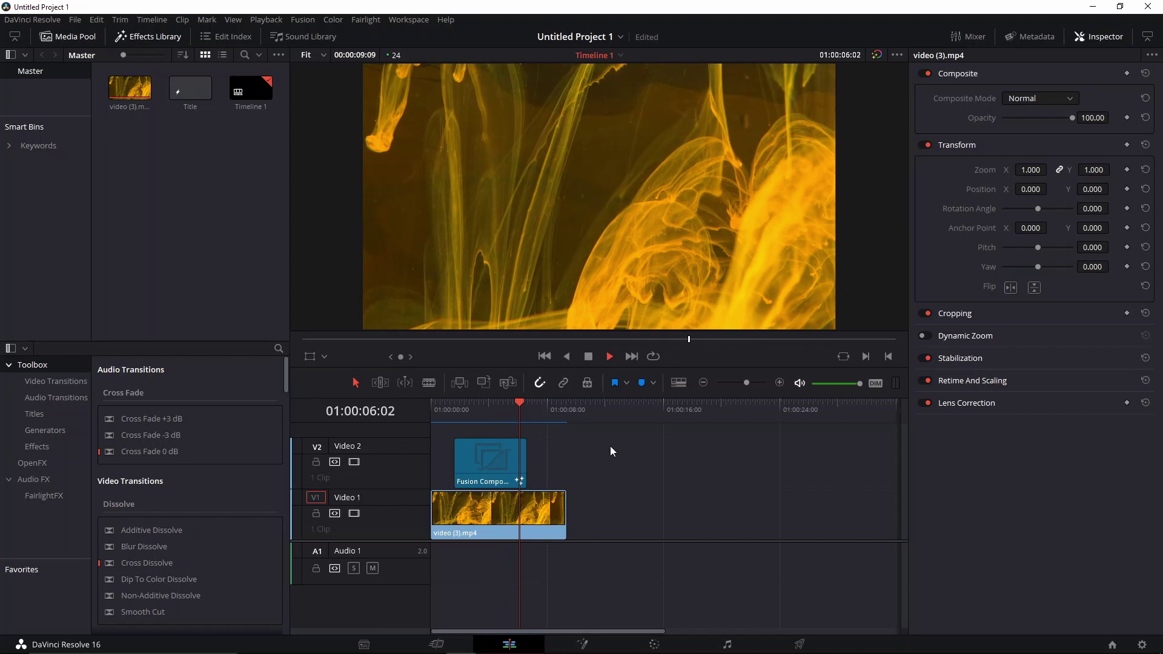
key(space)
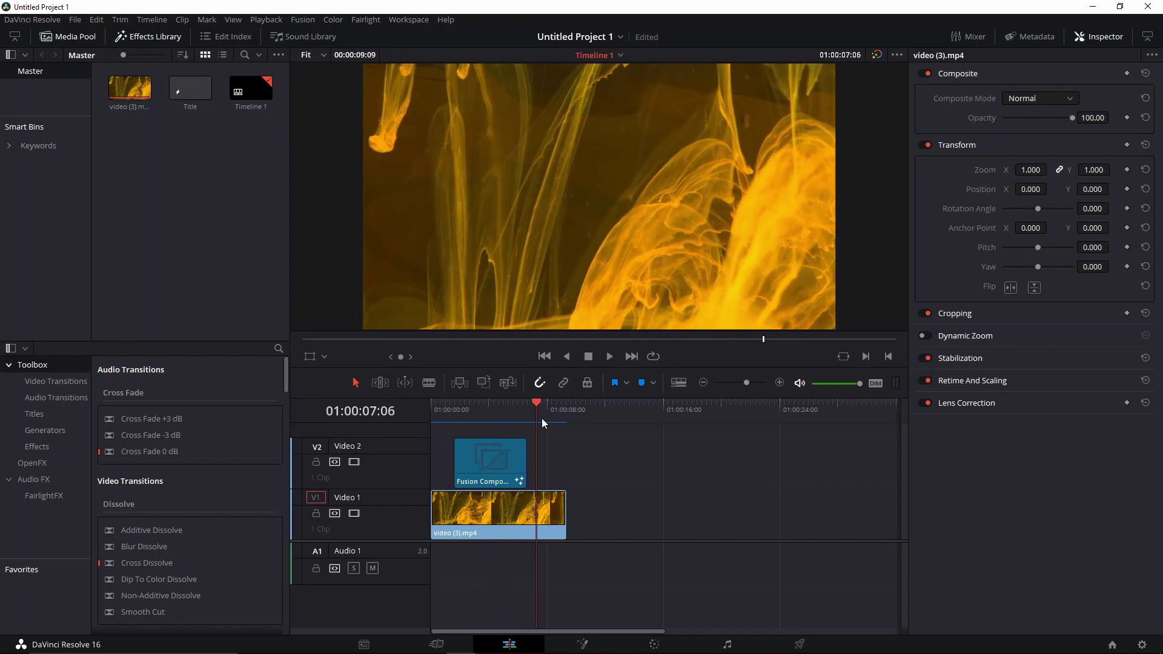
drag(540, 404, 579, 416)
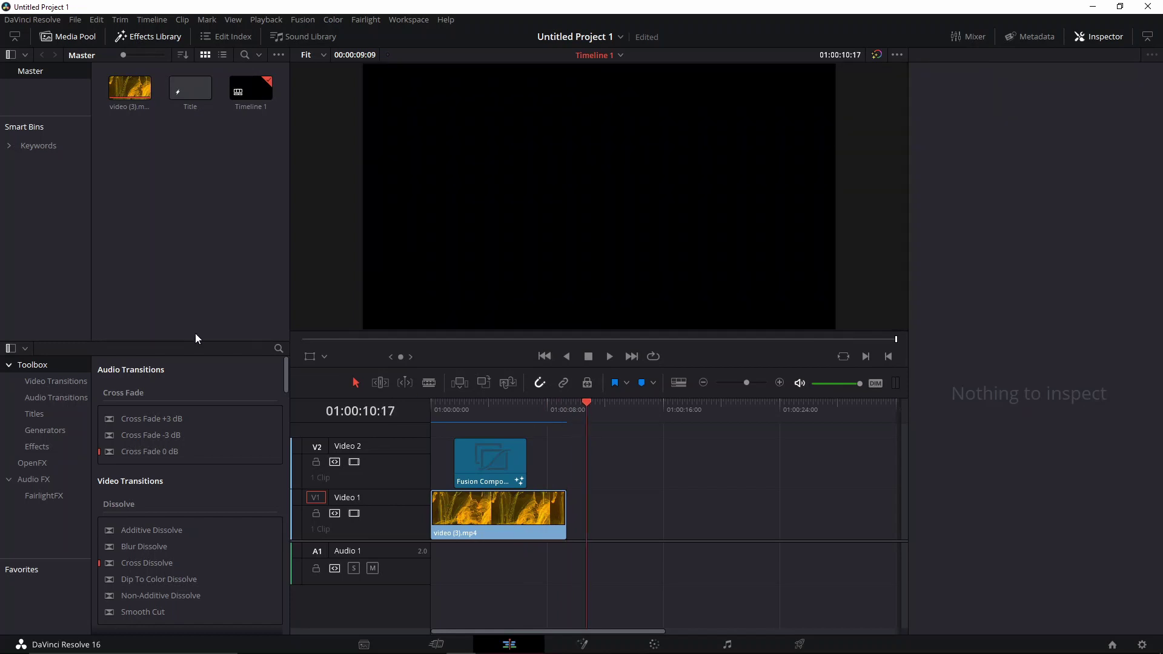
Create Fusion Composition 1 in the media pool and select the new clip.
right_click(186, 229)
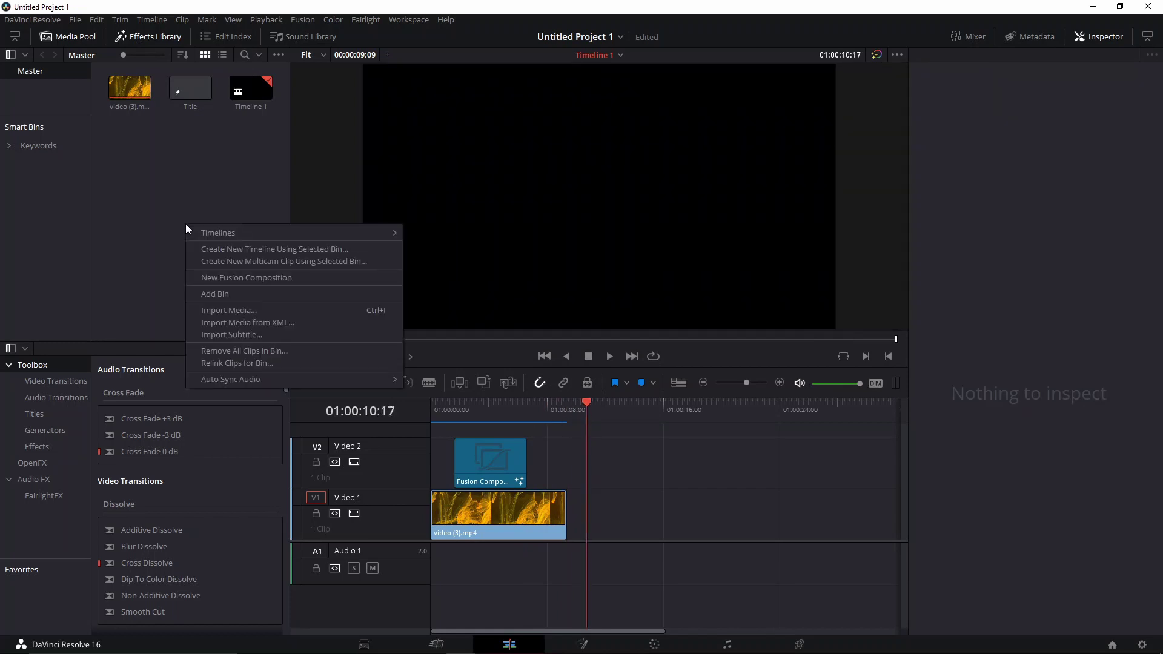
click(219, 278)
click(656, 385)
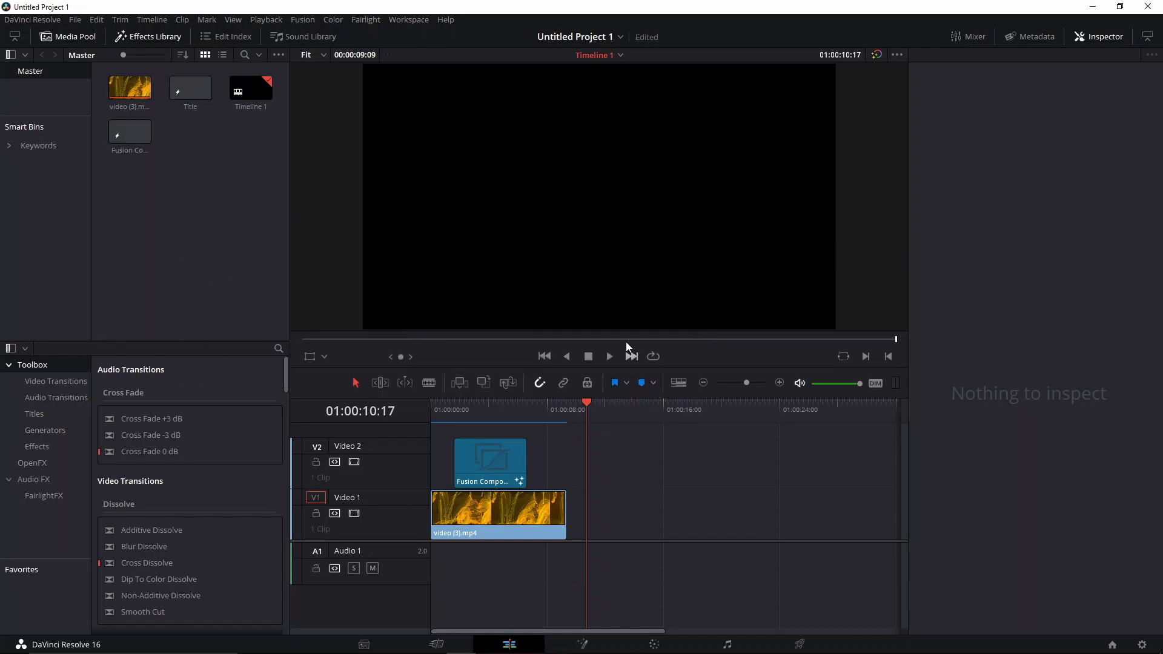
click(133, 137)
Switch to the Fusion page, recentre MediaOut1 and hide Keyframes so Nodes spans the width.
key(shift+5)
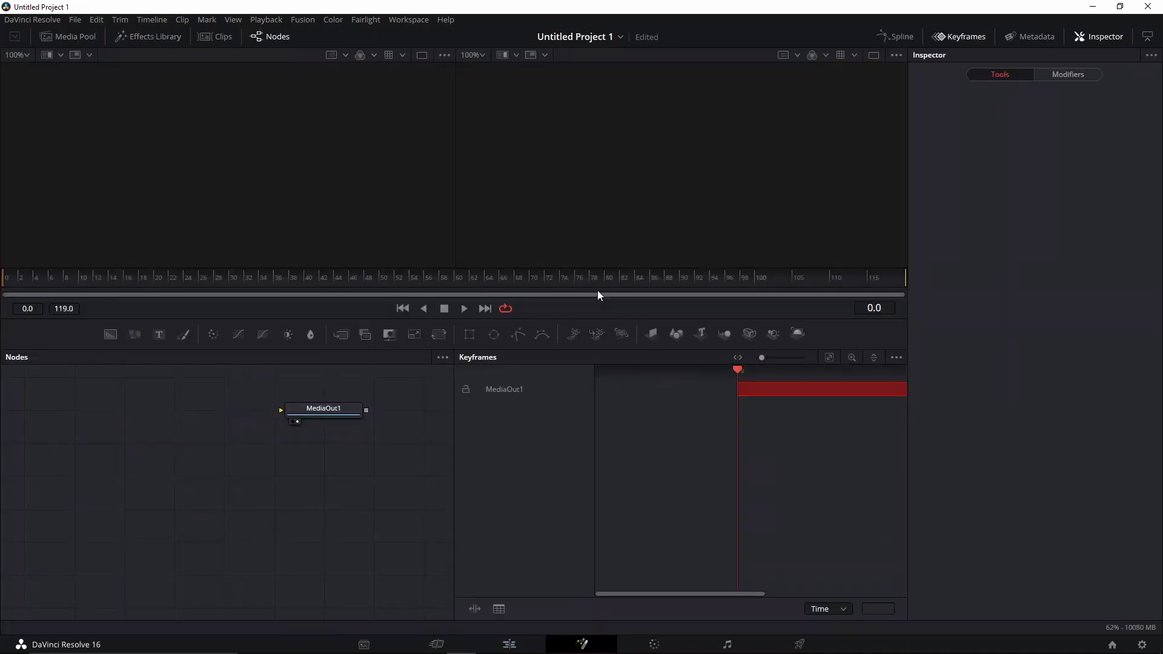
drag(372, 434, 546, 470)
click(958, 37)
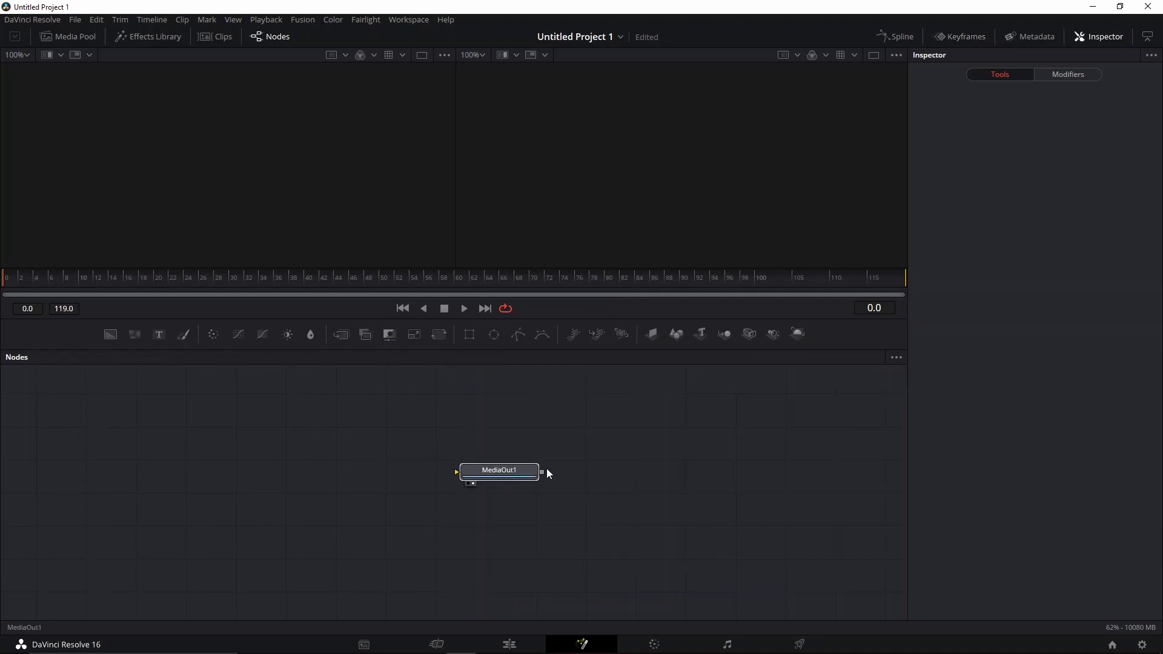
Add a Text1 node reading 'SUALVI' and connect its output to MediaOut1.
drag(159, 334, 291, 476)
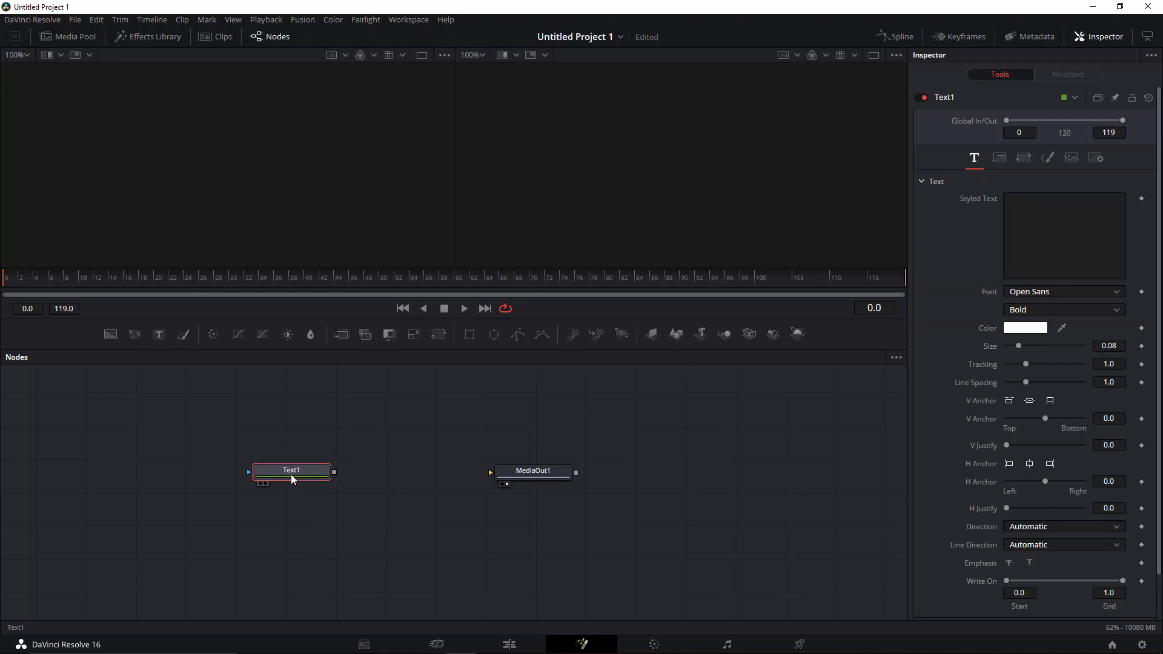
click(1044, 219)
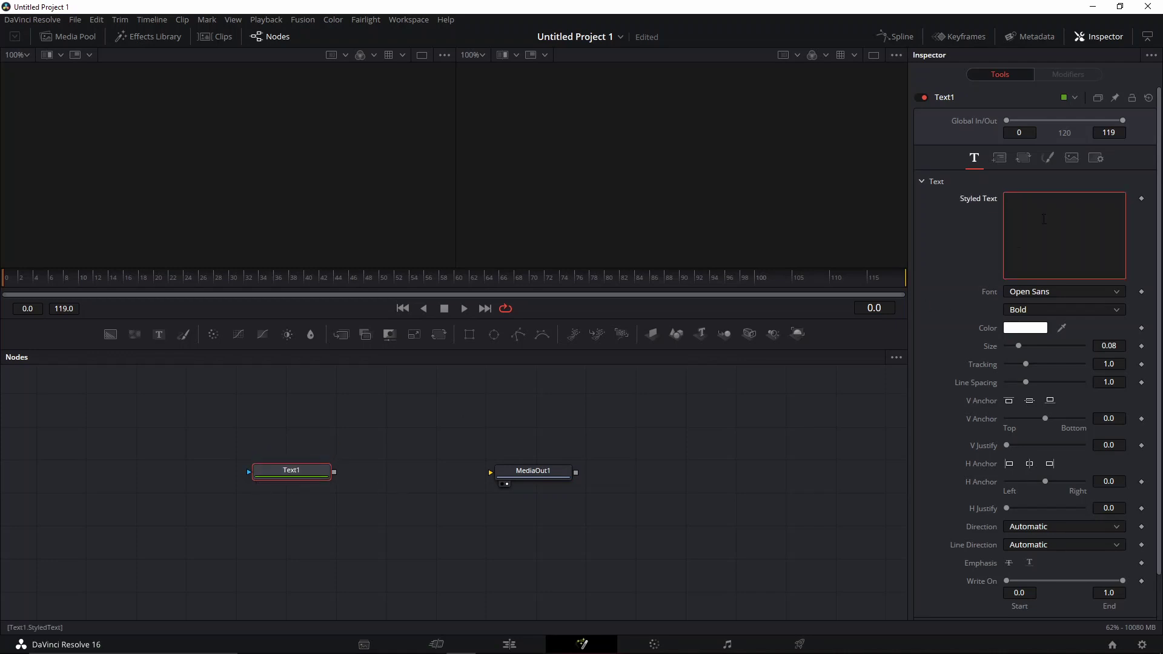
text(SUALVI)
click(533, 475)
drag(333, 472, 507, 478)
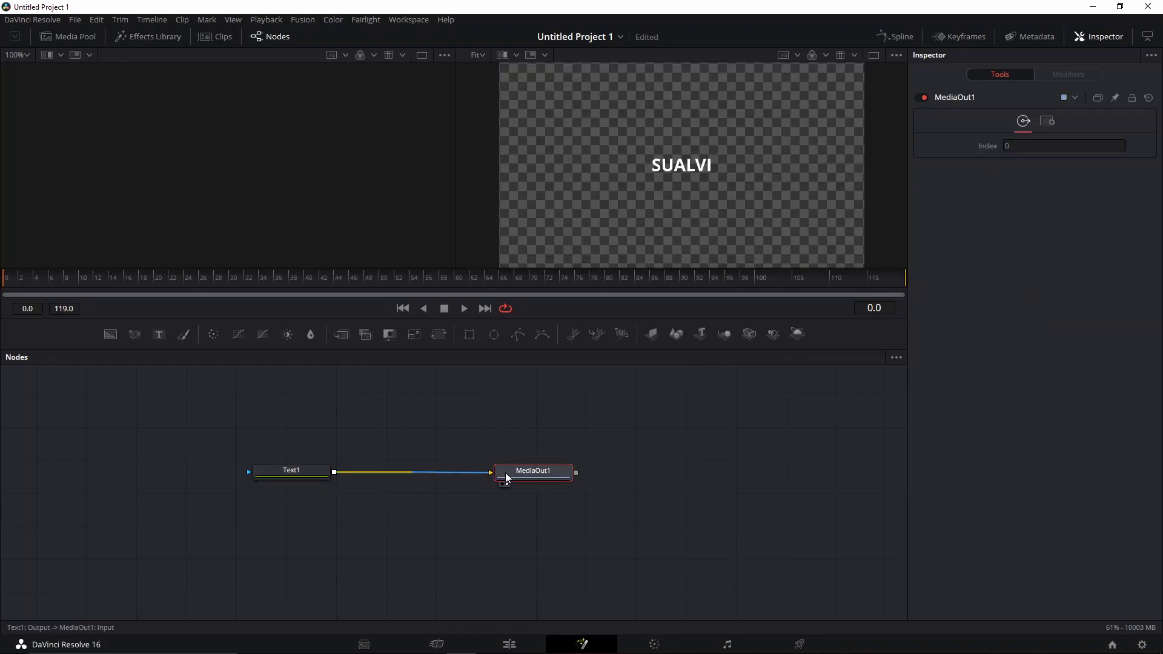
click(291, 470)
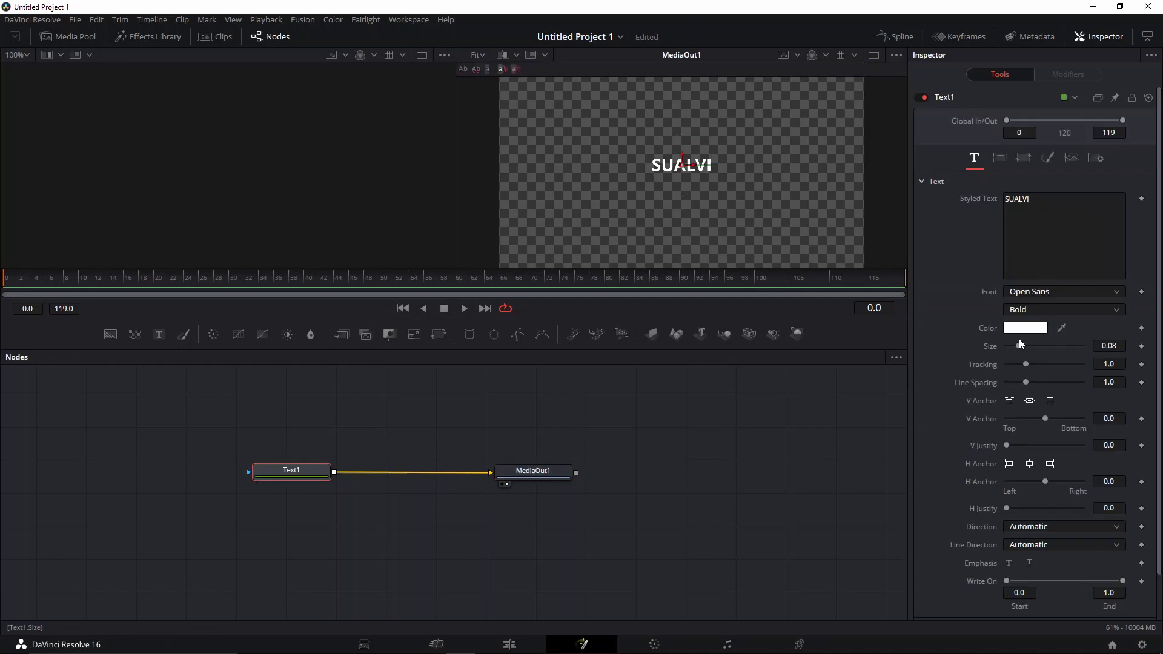
Set the SUALVI title size to 0.1929 and its font to Mistral.
drag(1018, 344, 1035, 345)
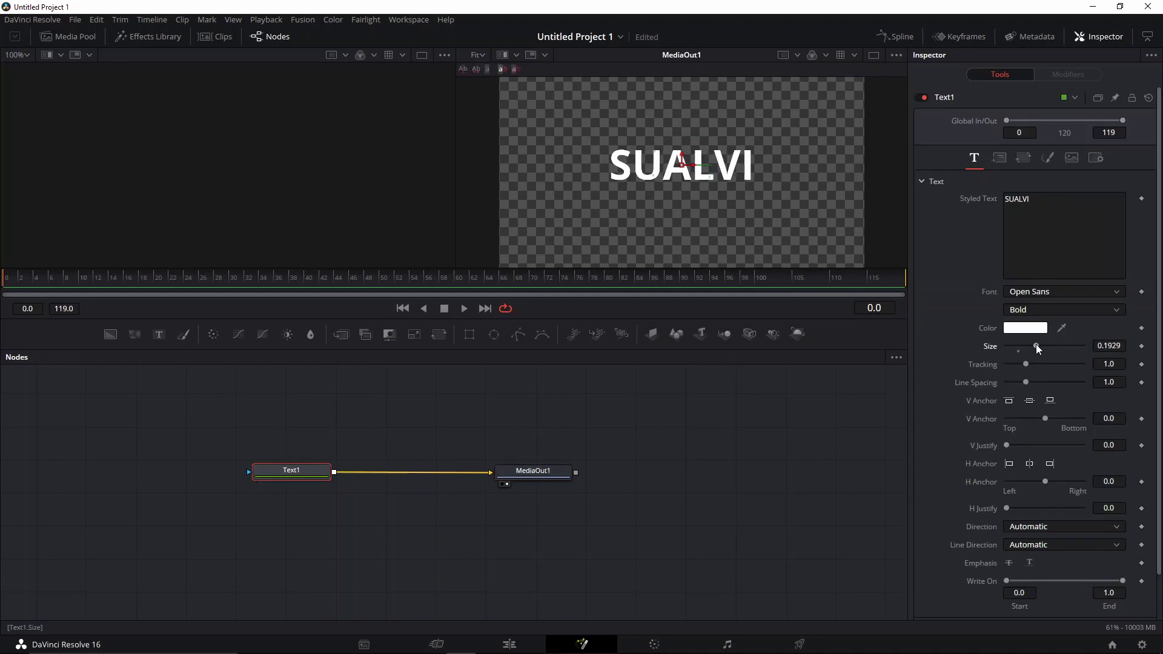
click(1045, 296)
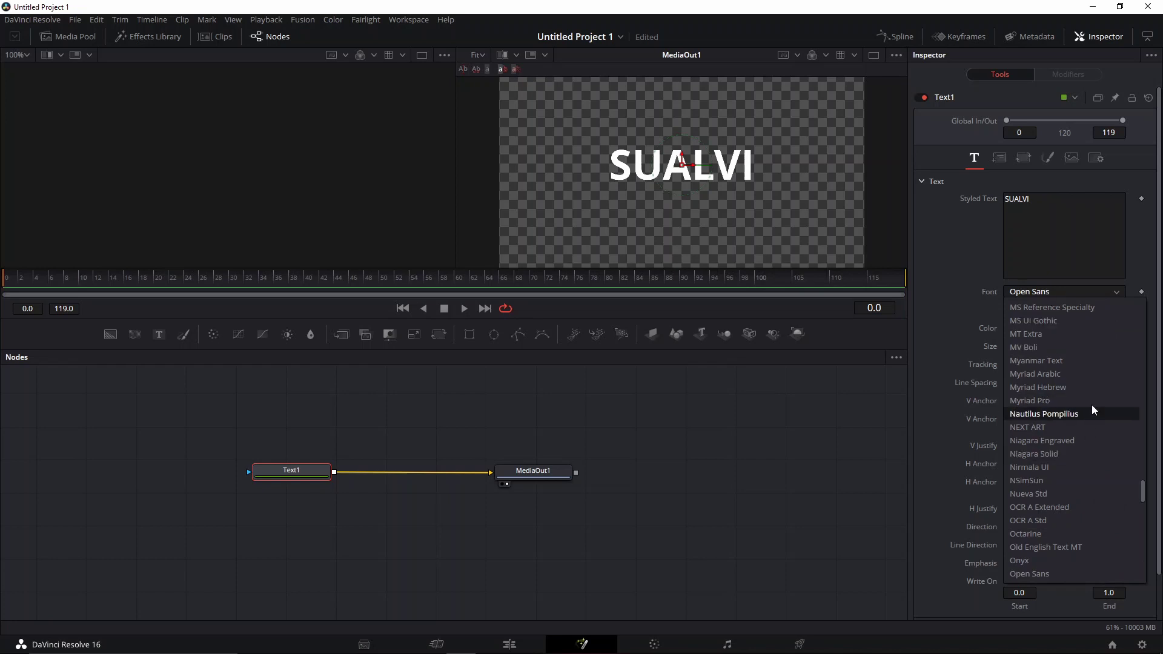
click(1093, 398)
click(1059, 291)
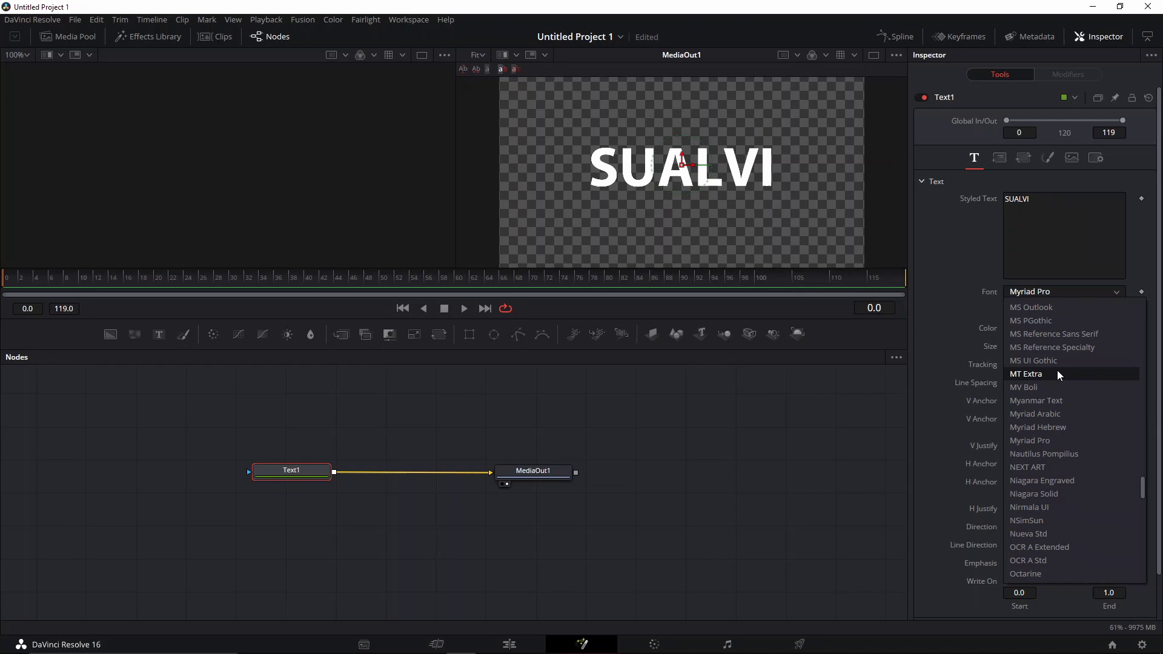
scroll(1056, 381, up, 3)
scroll(1052, 415, up, 1)
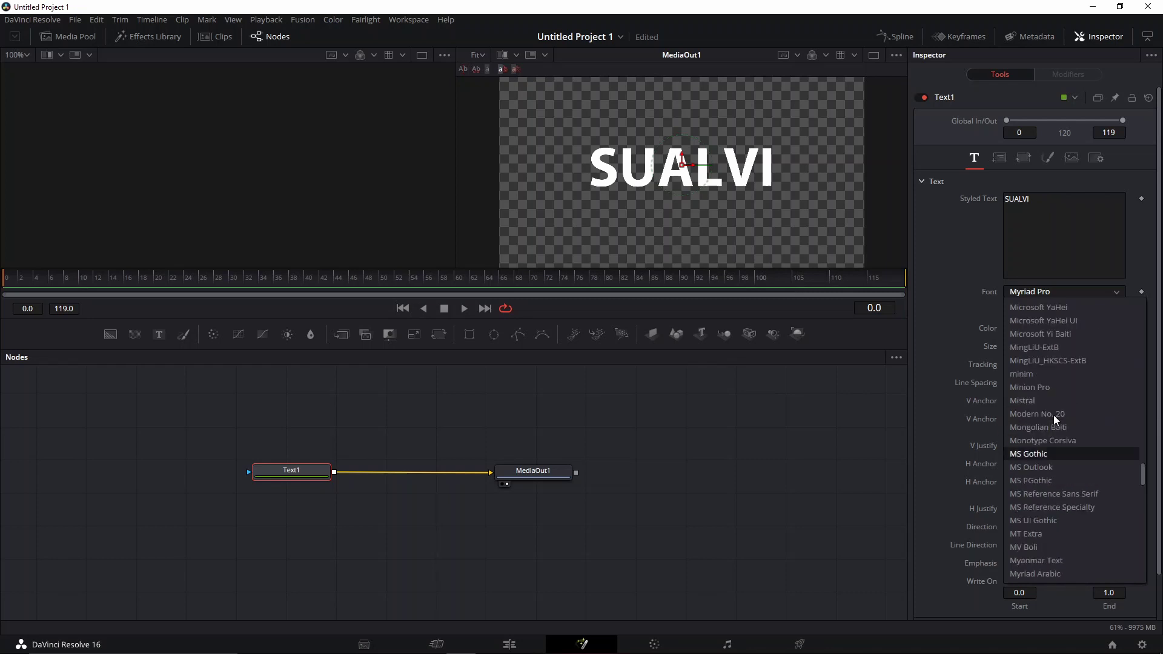
click(1056, 396)
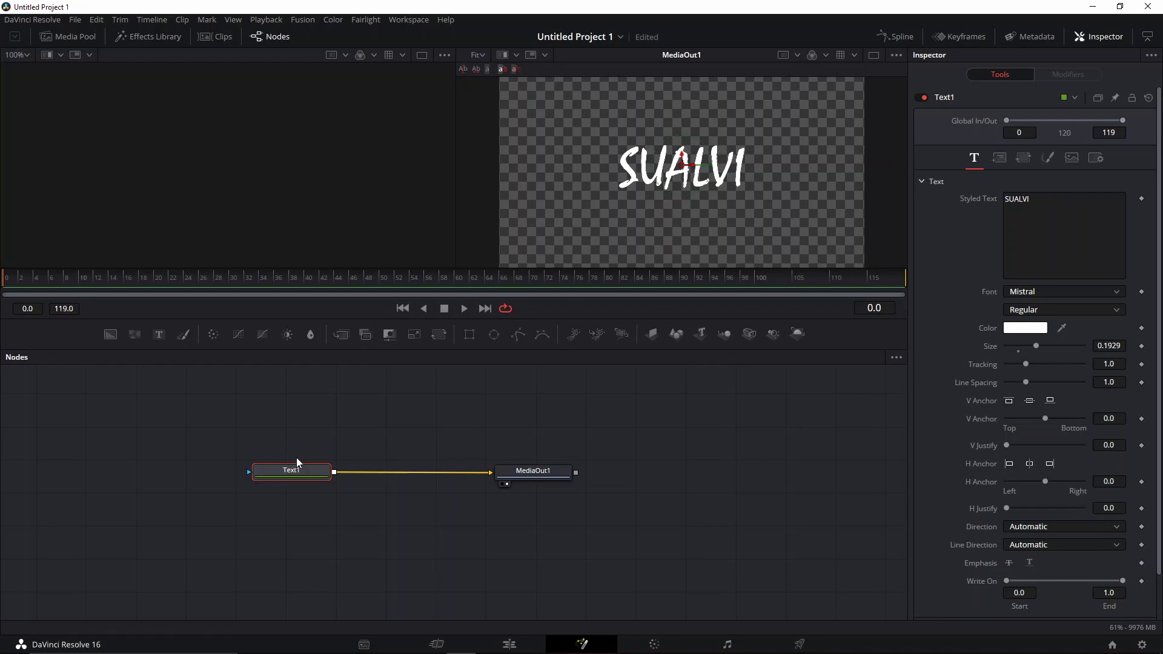
Add a Mask Paint node to Text1 through a PAINT tool search, undoing a test stroke.
key(shift+space)
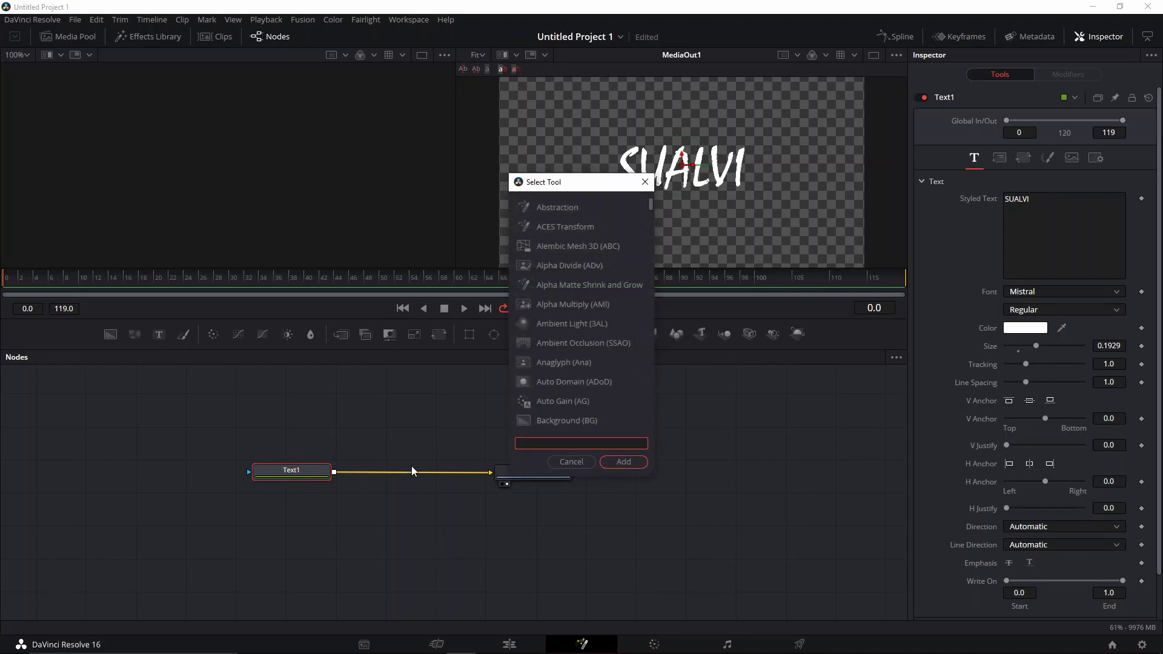
text(PAINT)
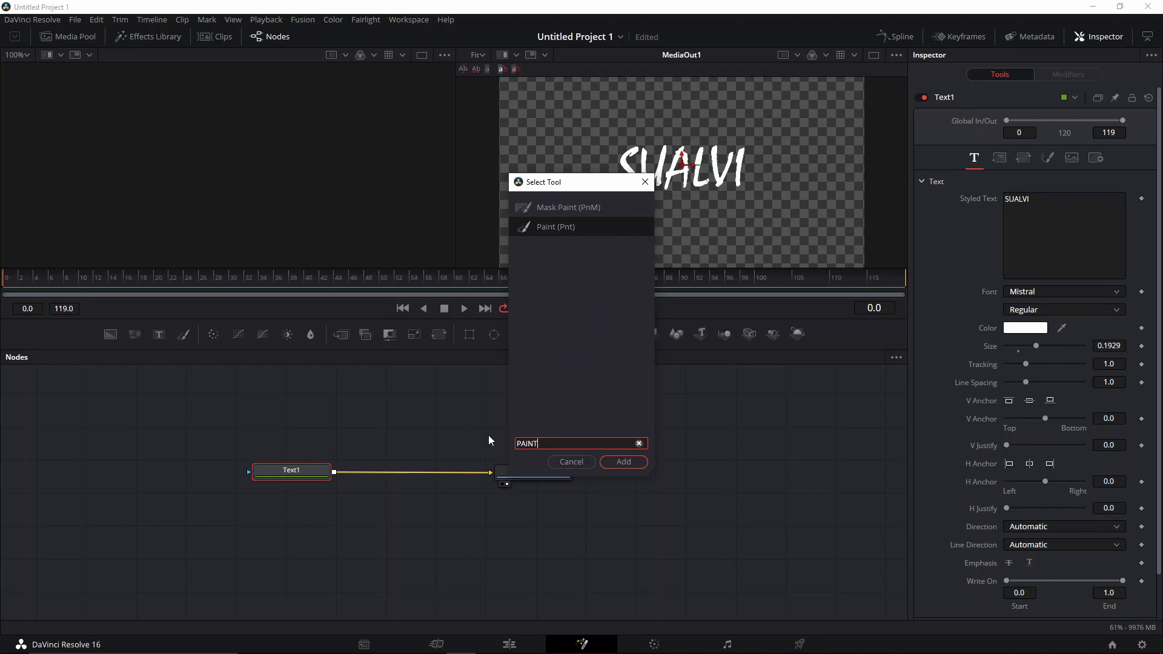
click(569, 209)
click(616, 462)
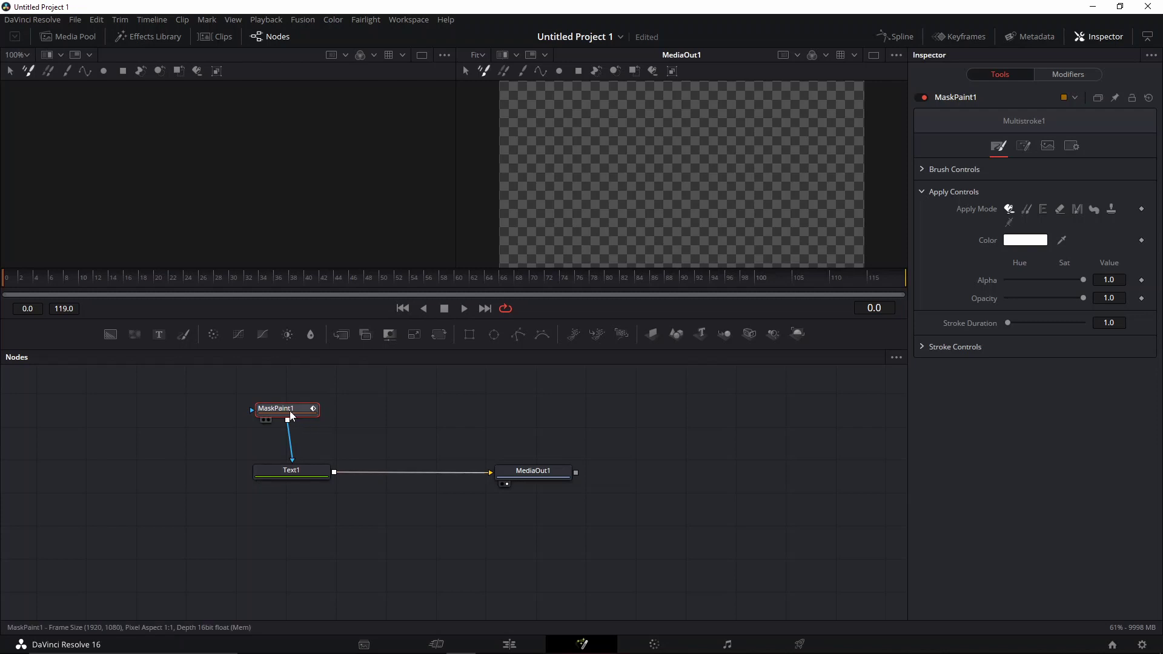
mouse_move(605, 175)
mouse_down()
mouse_move(724, 165)
mouse_move(667, 172)
mouse_move(681, 211)
mouse_move(702, 180)
mouse_up()
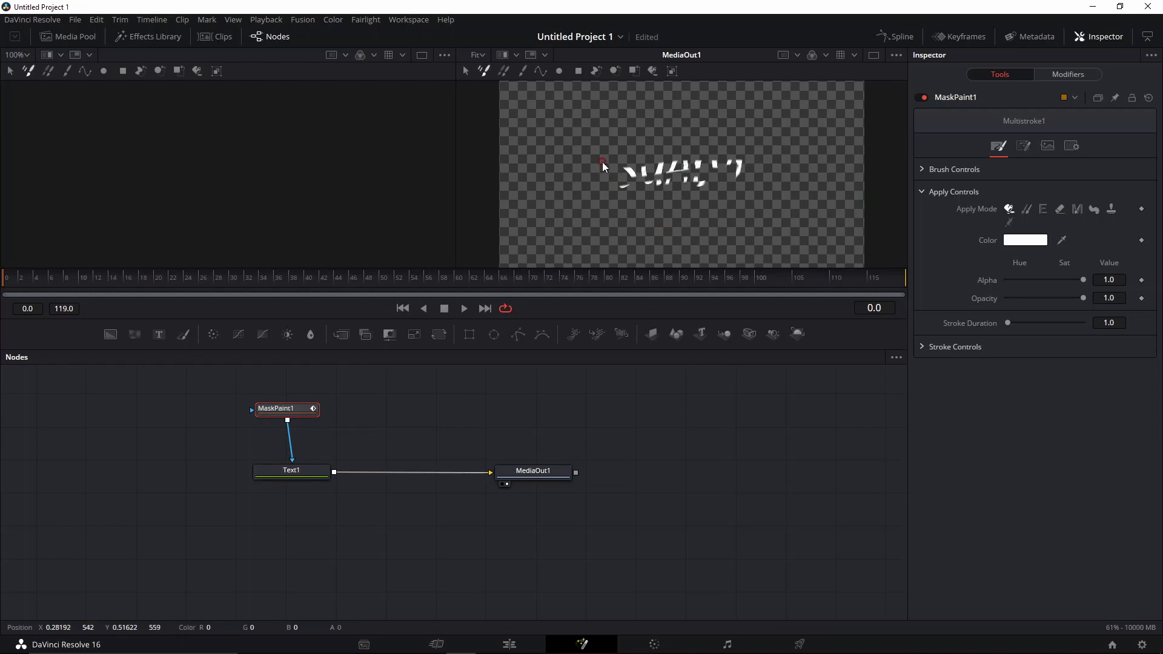
key(ctrl+z)
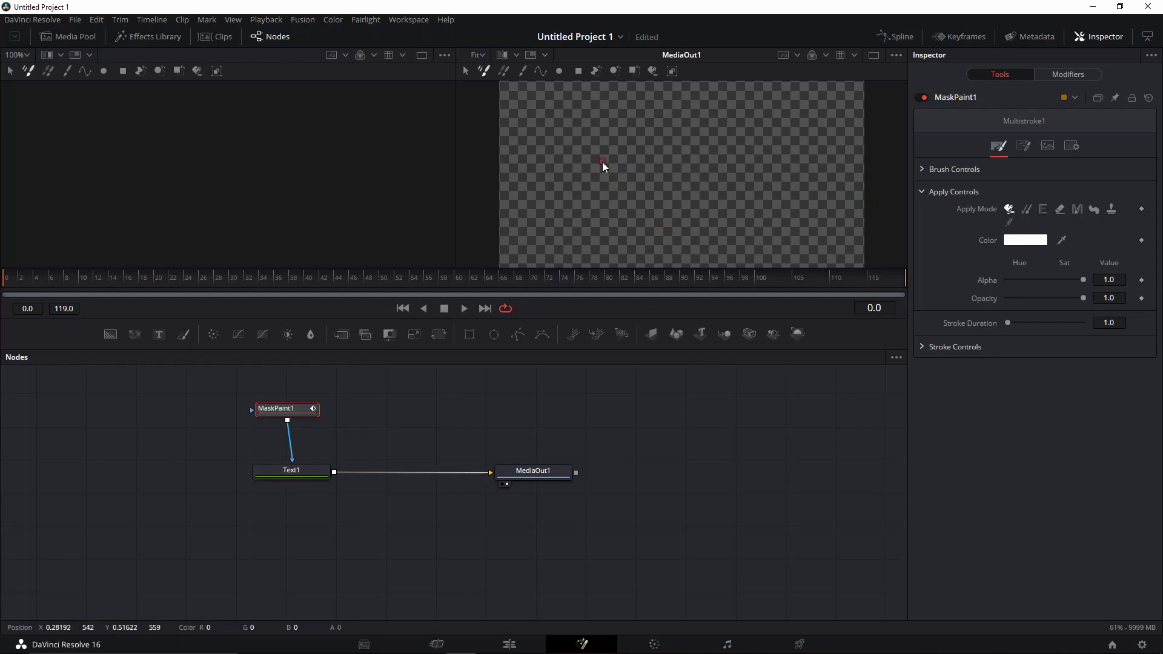
Invert MaskPaint1's mask so the full SUALVI title shows again.
click(1024, 148)
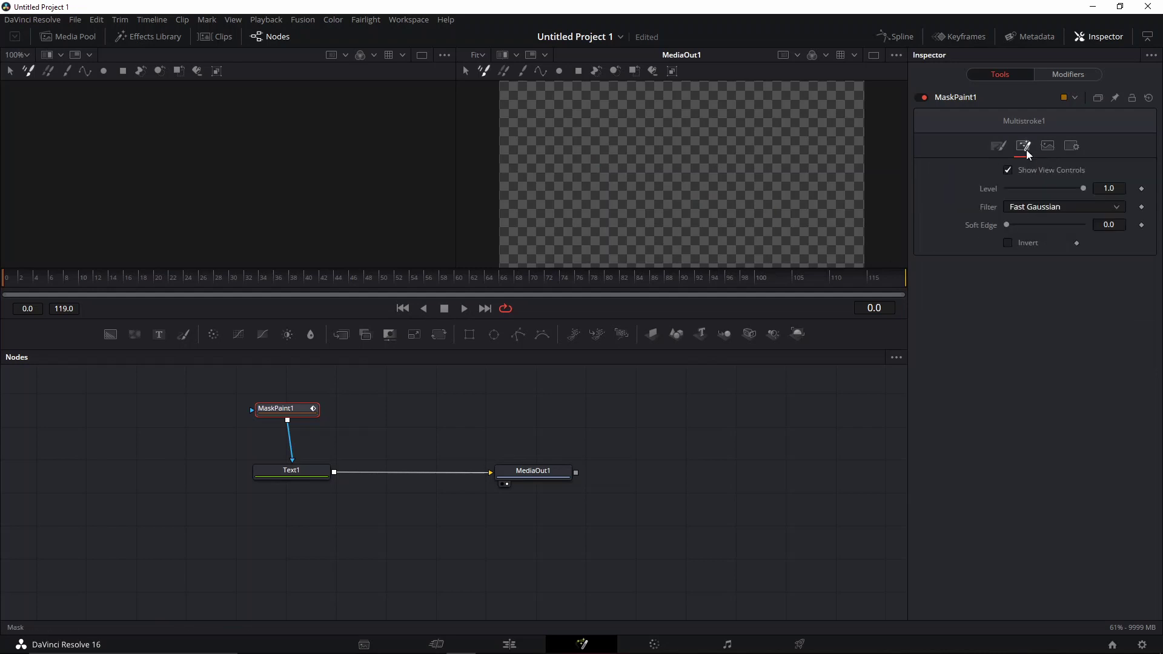
click(1007, 243)
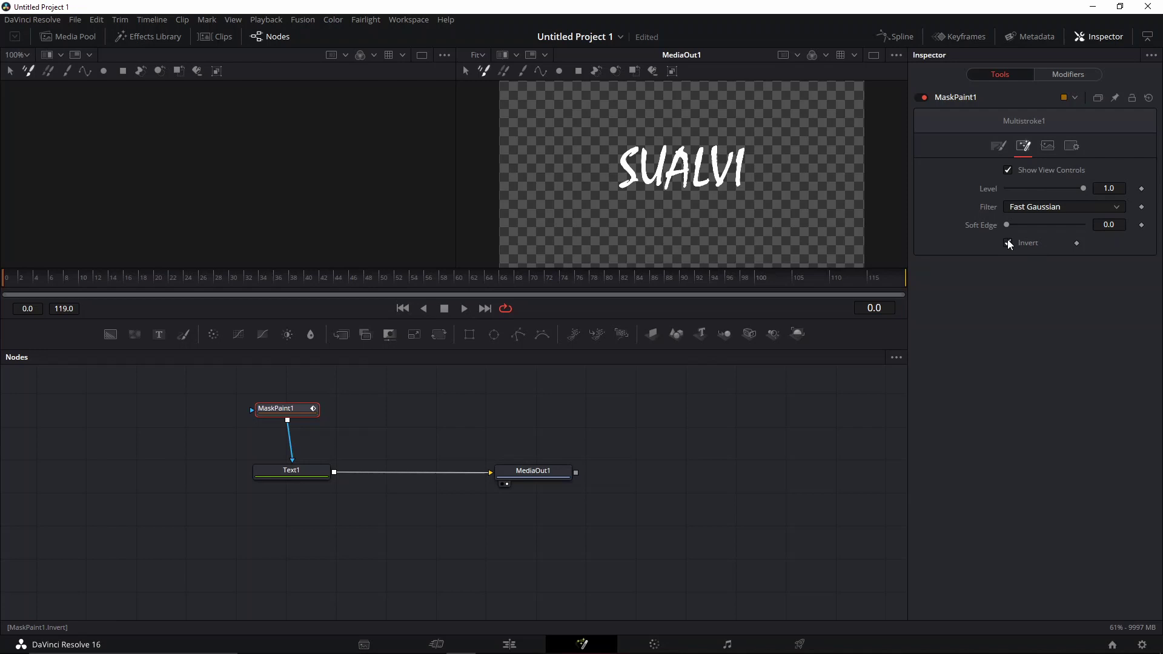
click(999, 154)
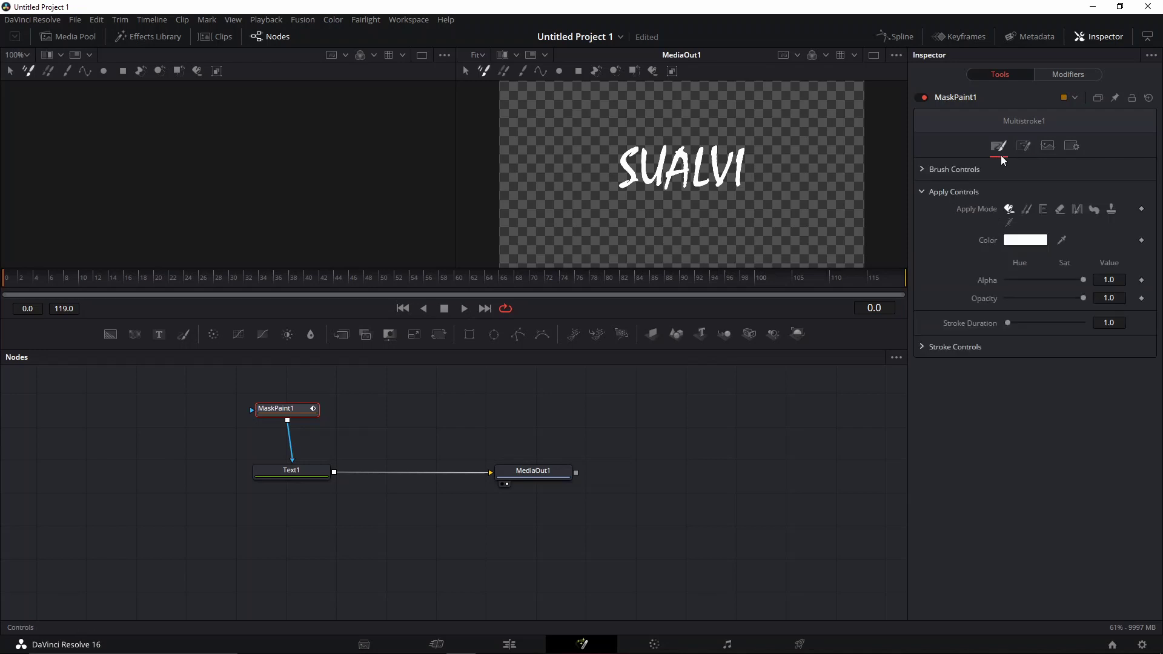
Set the MaskPaint1 brush size to 0.0252 and choose the single Stroke paint tool.
click(925, 172)
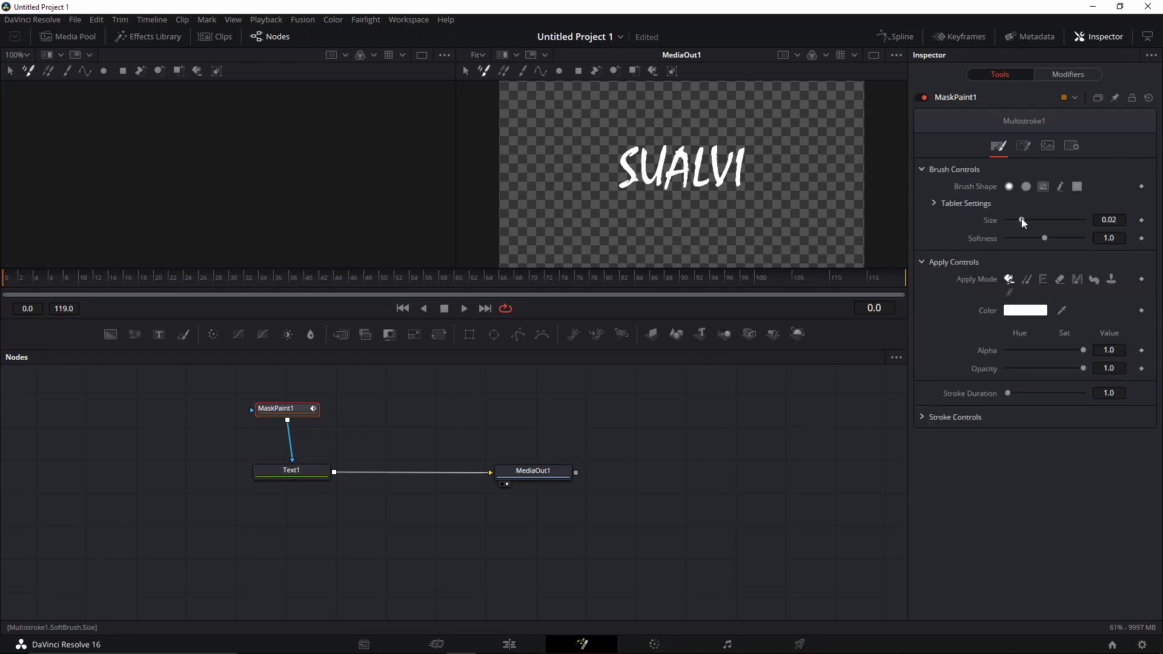
drag(1021, 219, 1025, 220)
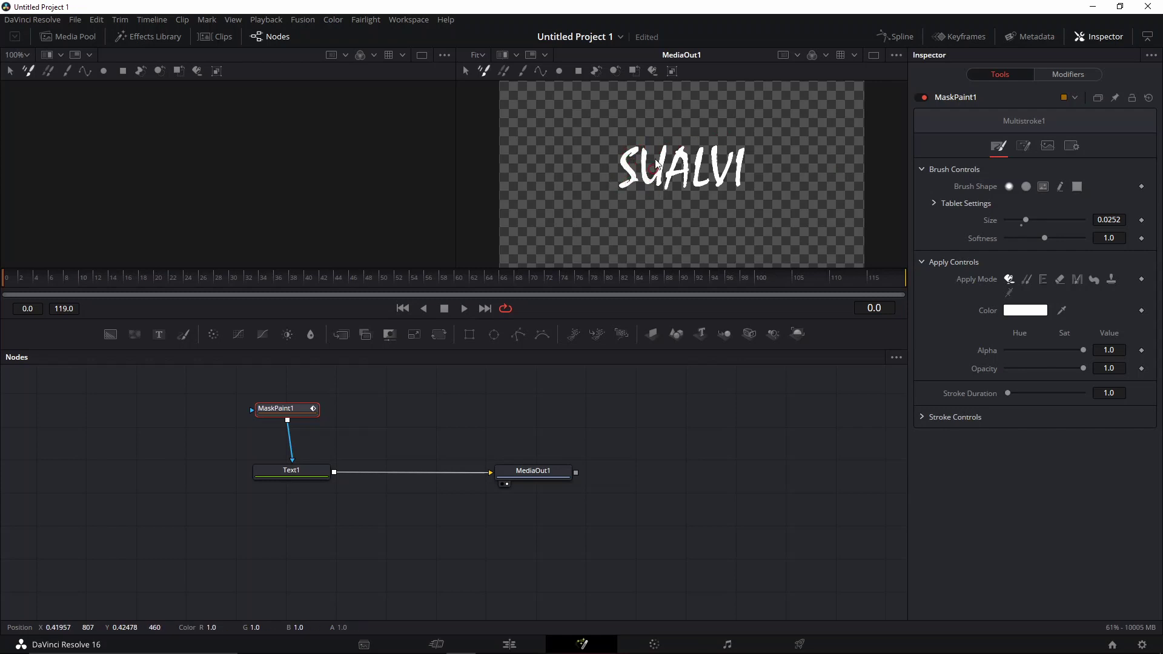
click(522, 71)
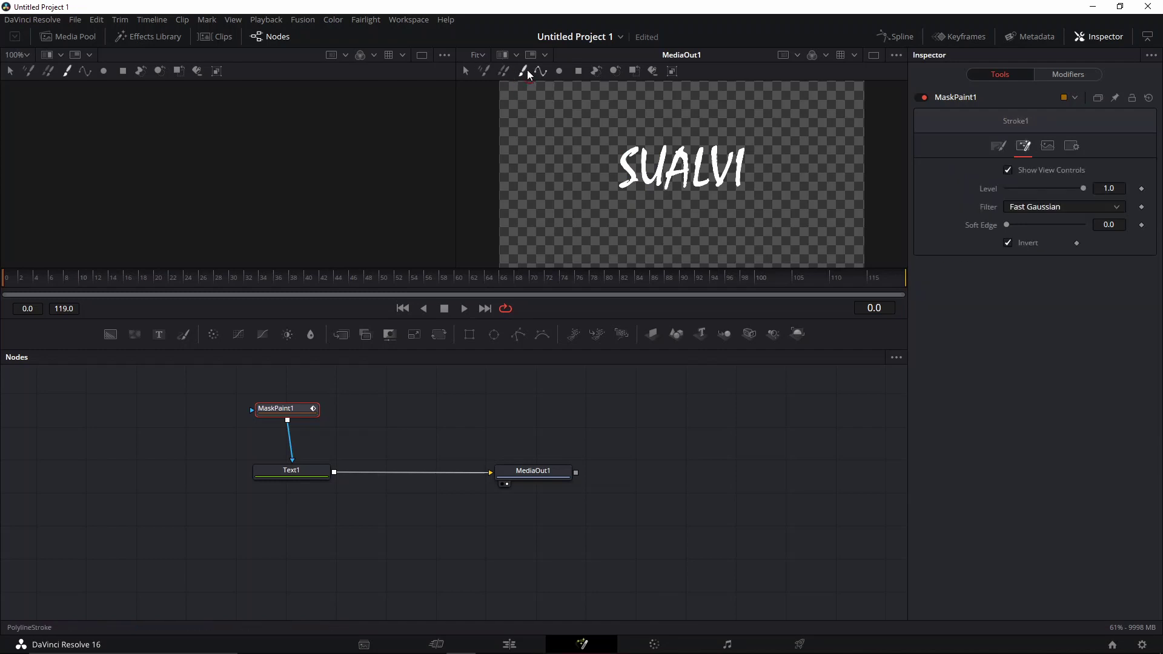
Set Stroke1's Stroke Animation to Write On, with the playhead at frame 6.
click(999, 146)
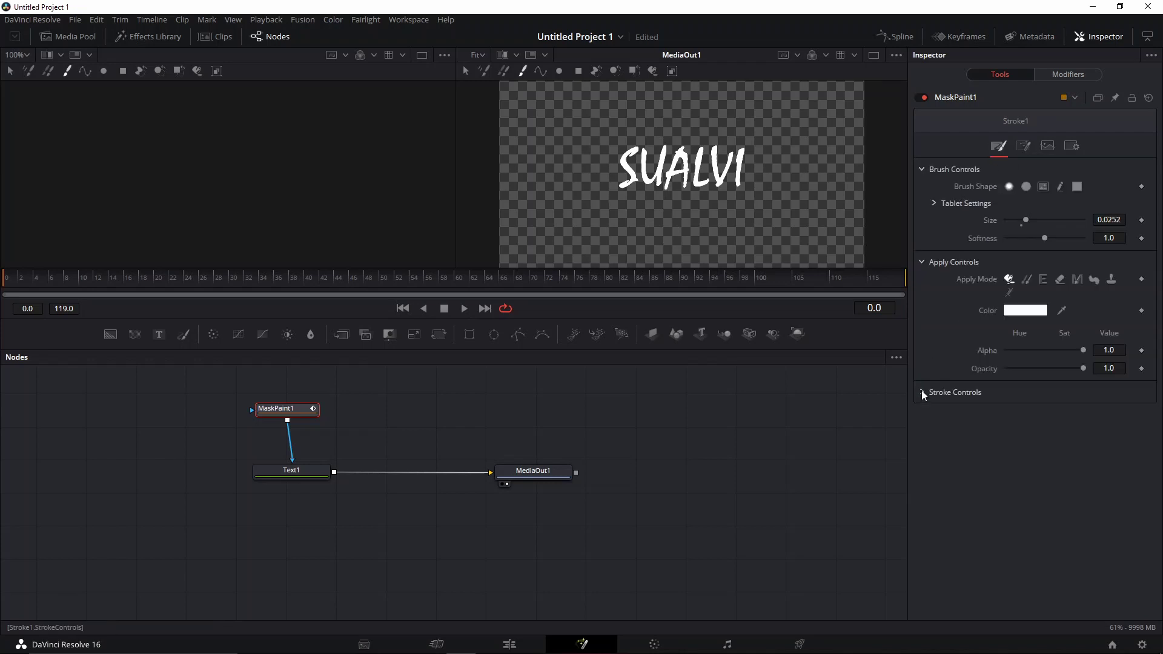
click(921, 392)
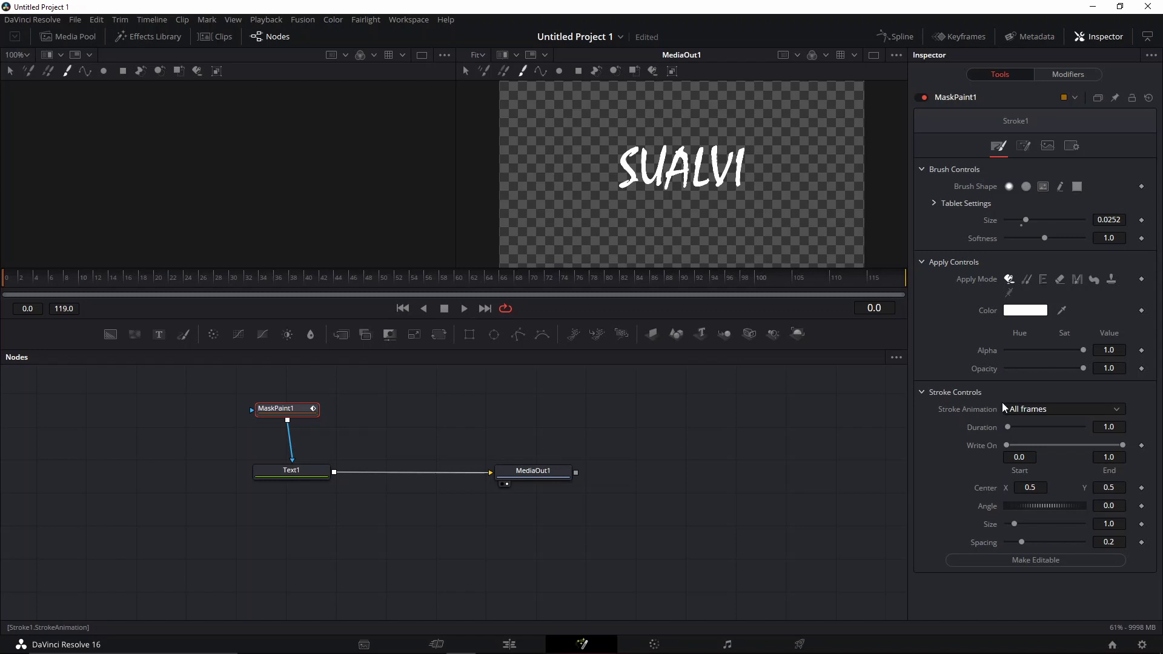
drag(38, 282, 65, 282)
click(1028, 409)
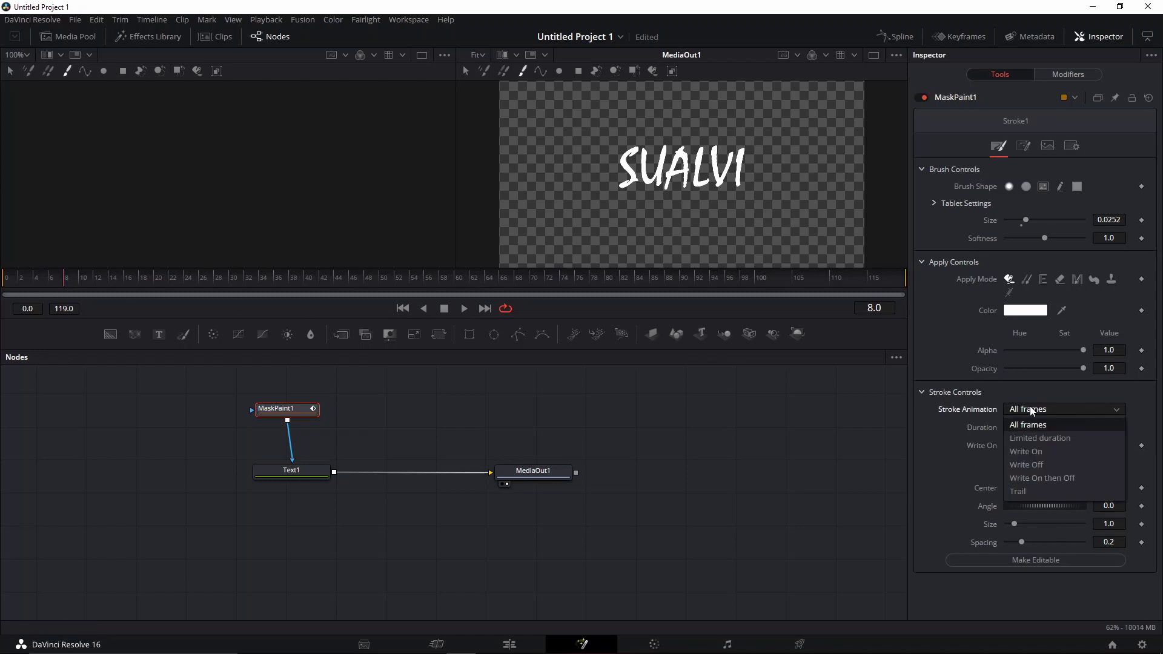
click(1025, 451)
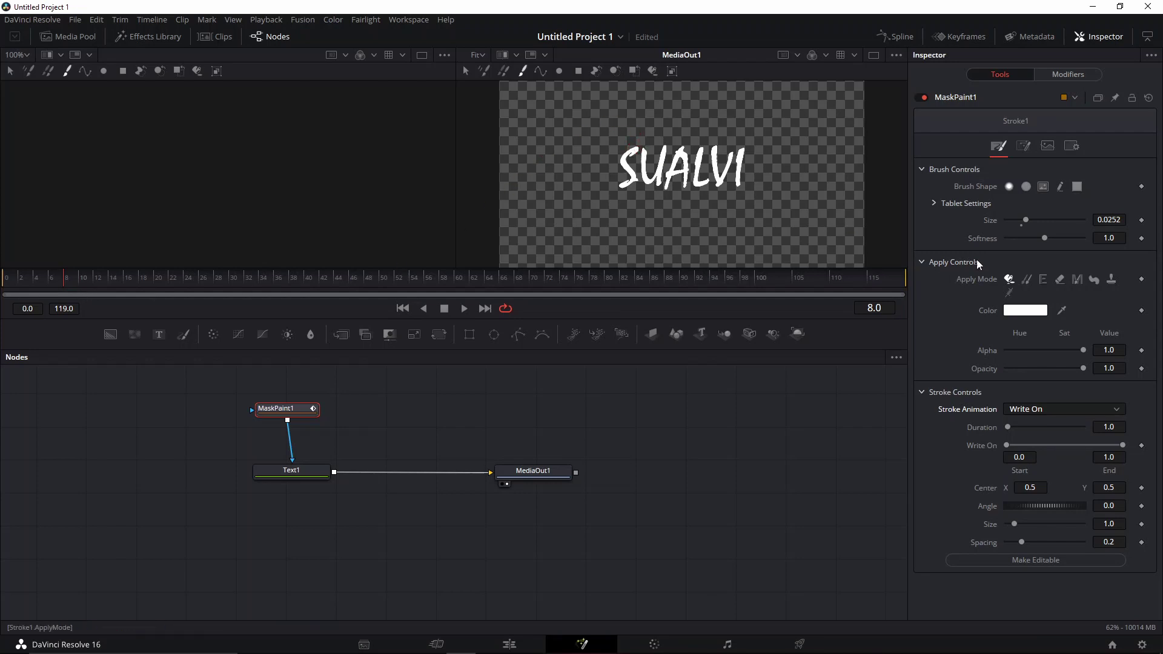
Enlarge the brush to 0.0268 and raise Text1's Tracking to 1.102.
drag(1026, 219, 1027, 219)
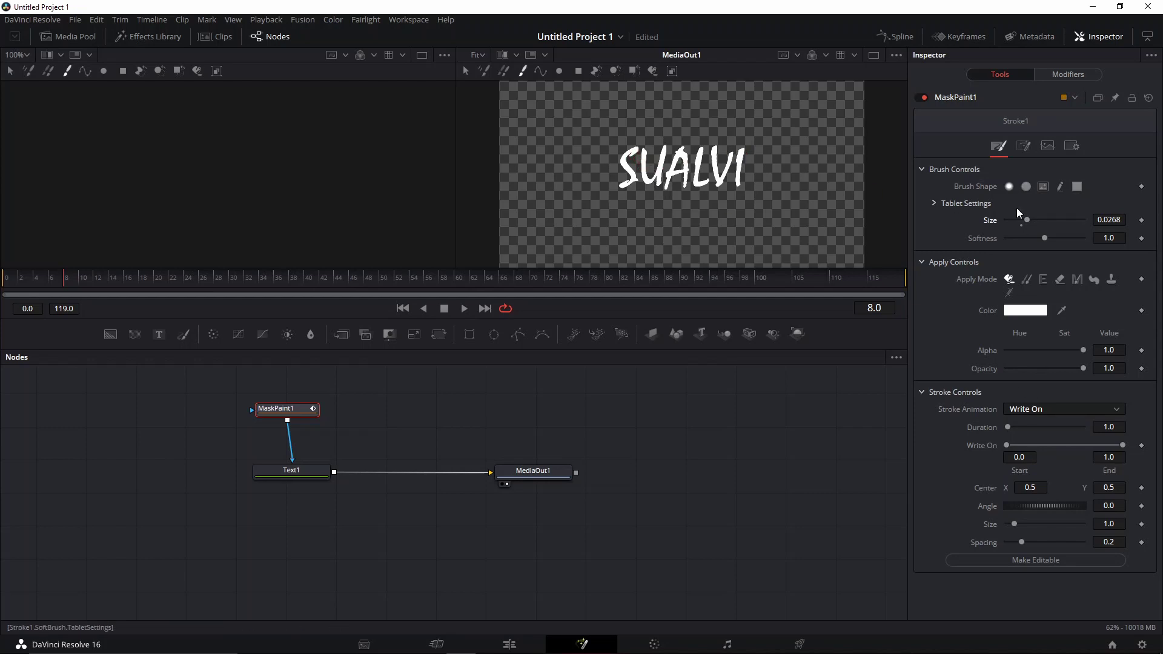
click(284, 467)
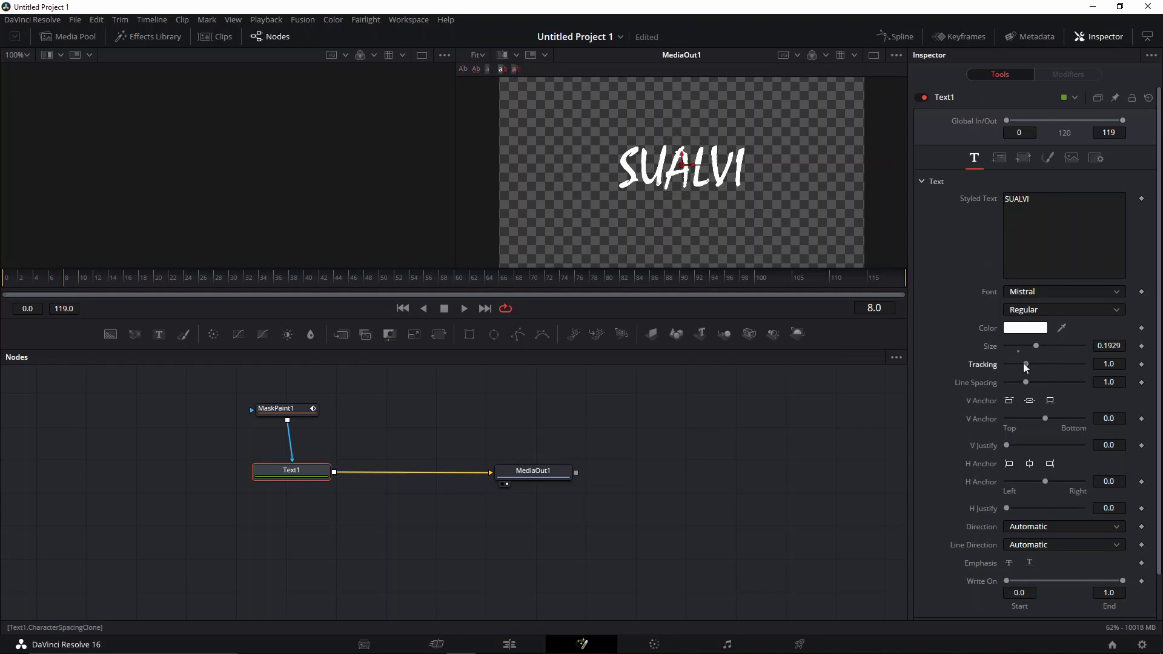
drag(1022, 362, 1024, 364)
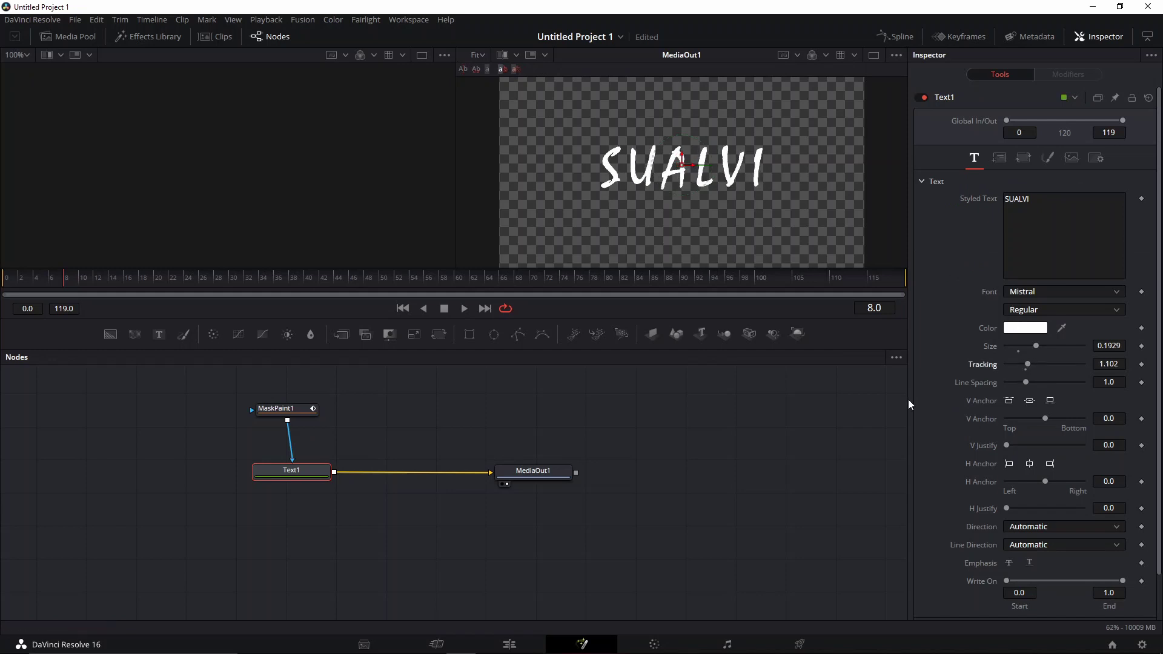
Enlarge the MaskPaint1 brush to 0.0378 and paint a stroke over the S and U.
click(274, 412)
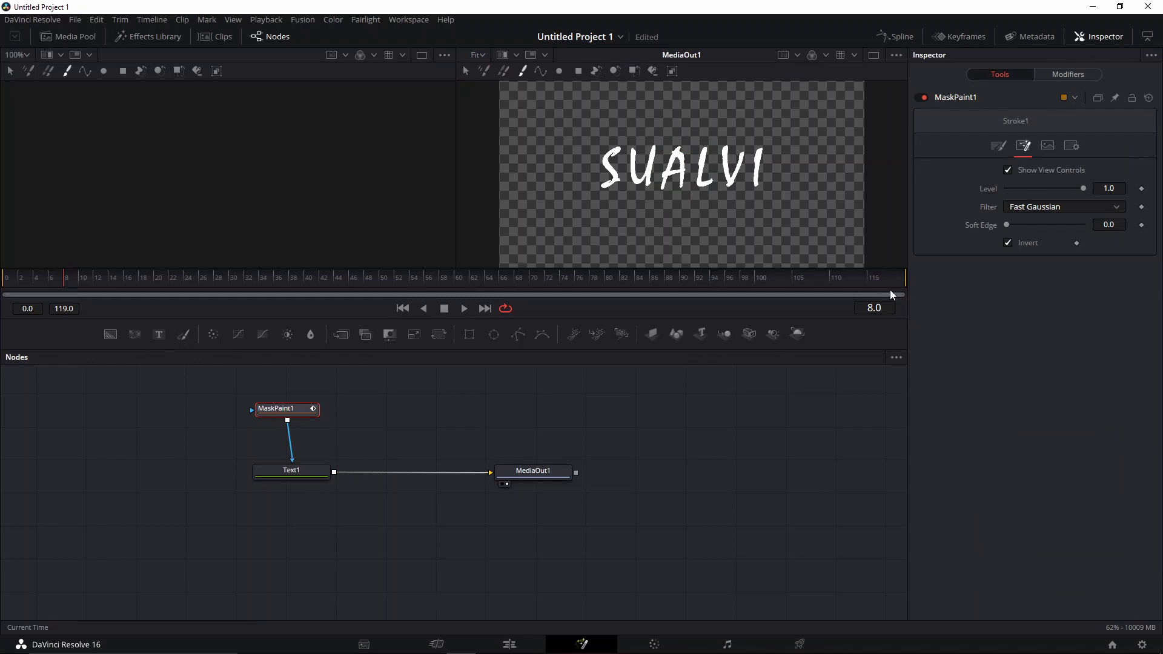
click(999, 146)
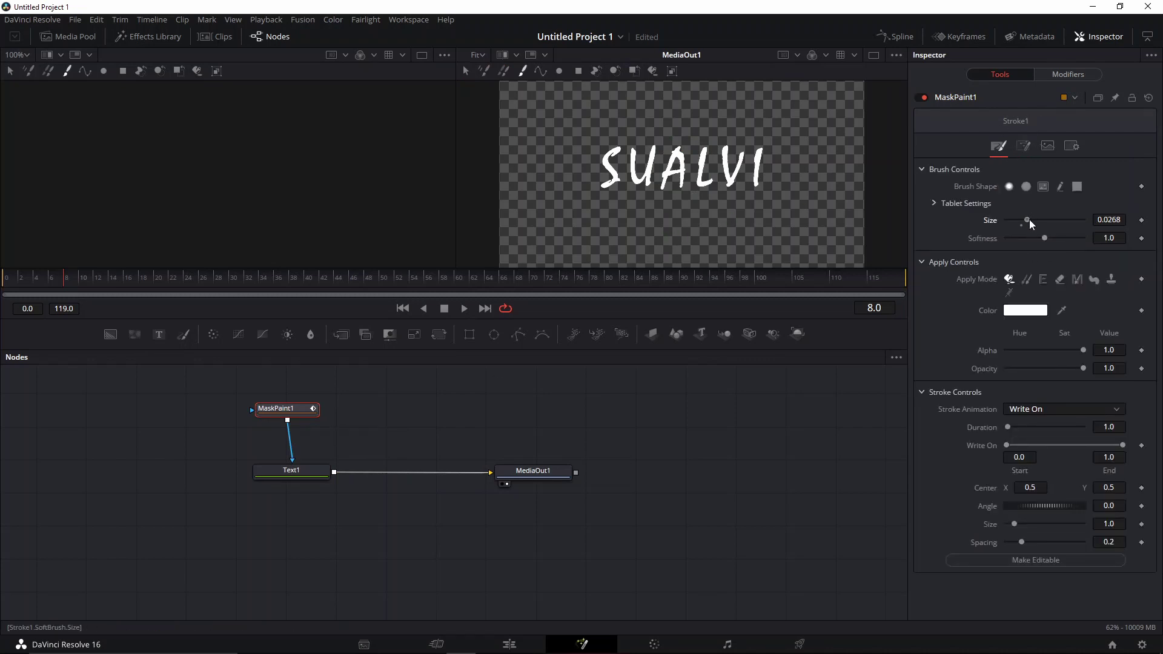
drag(1030, 220, 1035, 220)
drag(623, 161, 620, 156)
mouse_move(621, 153)
mouse_down()
mouse_move(601, 157)
mouse_move(617, 187)
mouse_up()
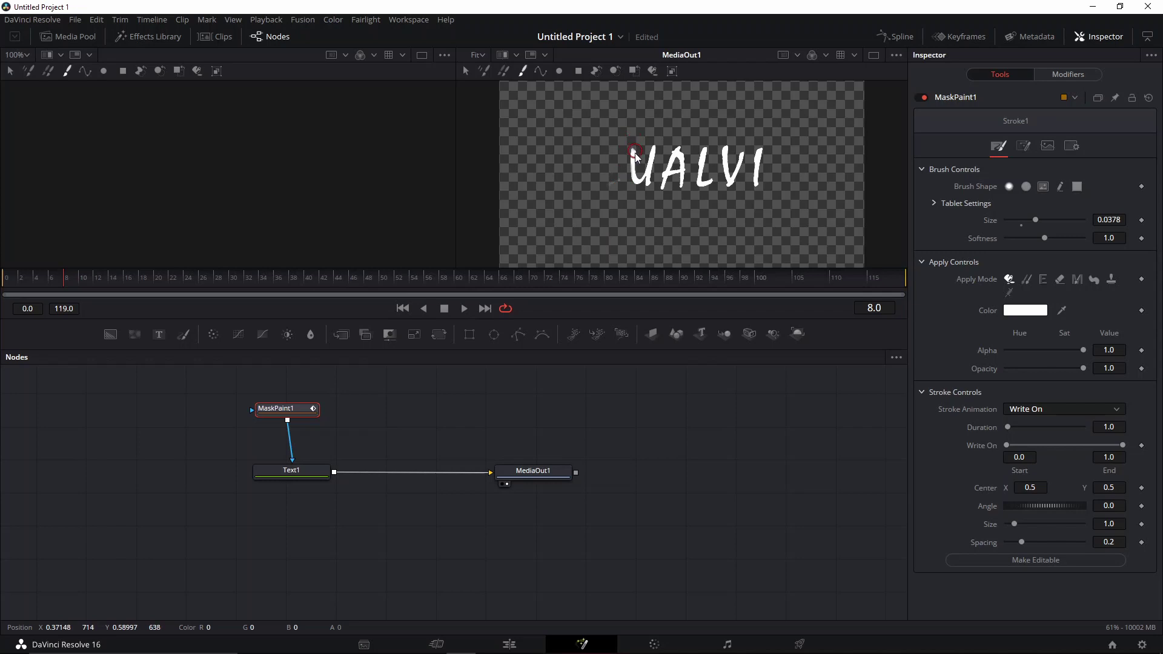
mouse_move(633, 149)
mouse_down()
mouse_move(637, 177)
mouse_move(629, 144)
mouse_move(636, 181)
mouse_move(654, 151)
mouse_up()
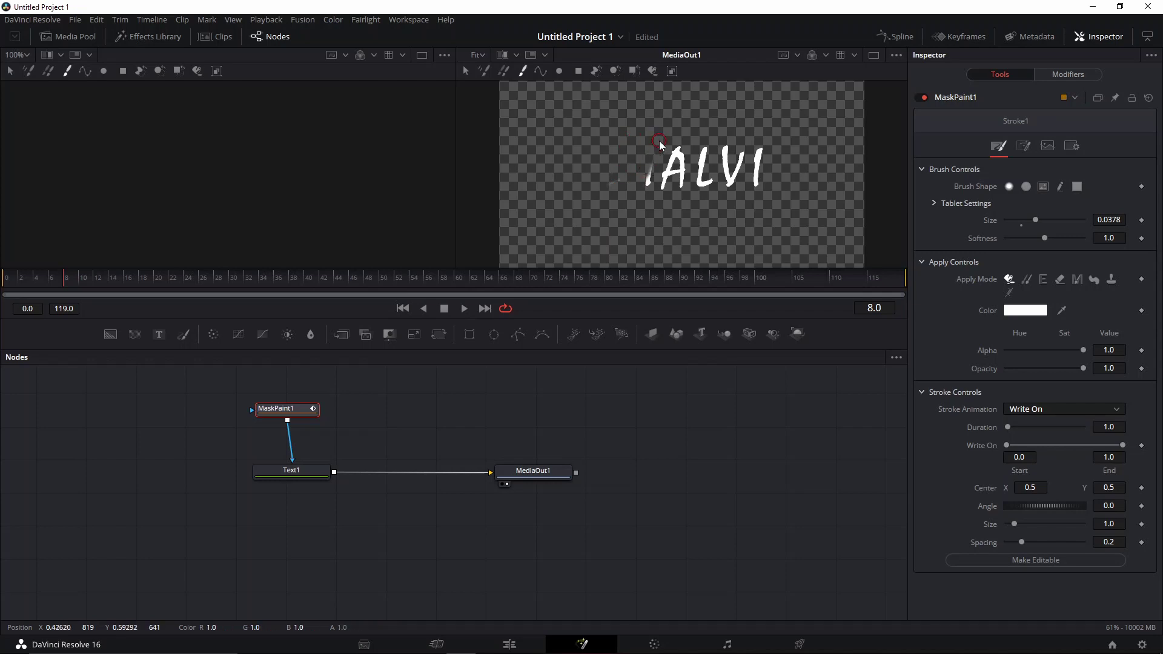
Set brush Softness to 0.001 and paint a new stroke through the S, L and V.
click(589, 211)
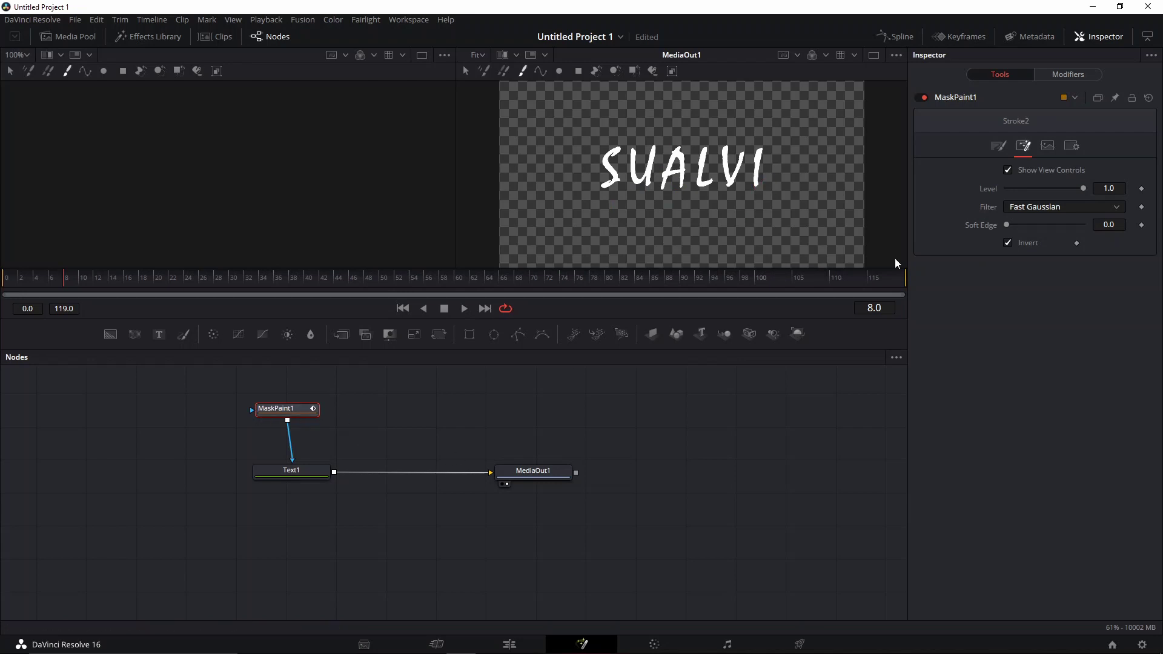
click(1000, 147)
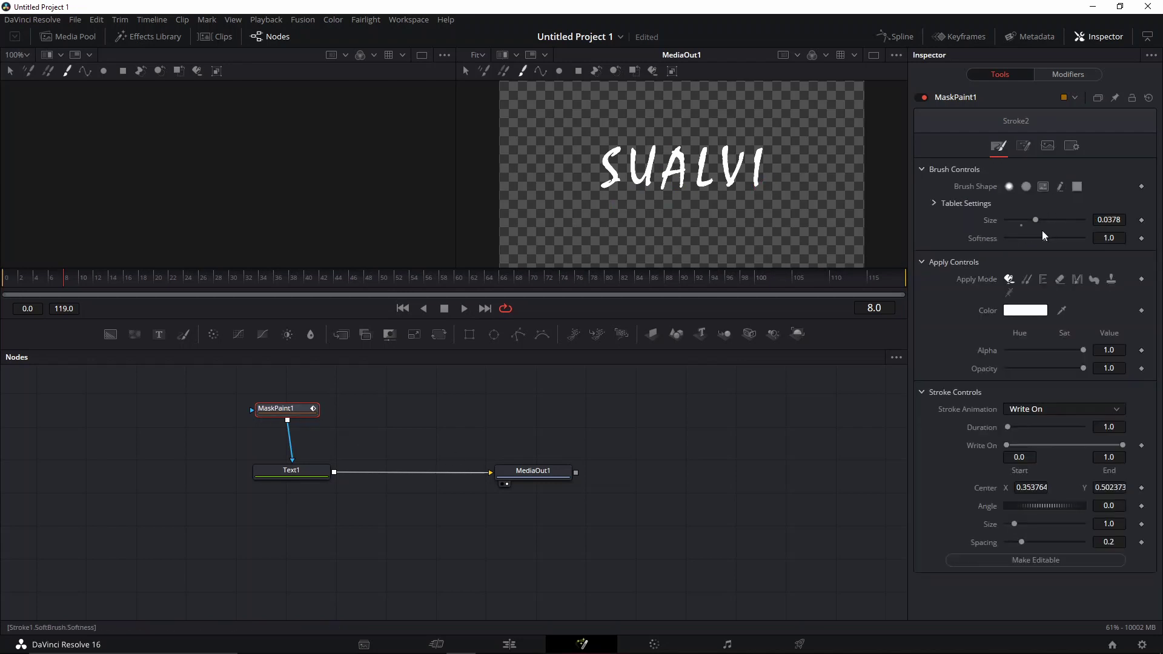
drag(1045, 238, 998, 240)
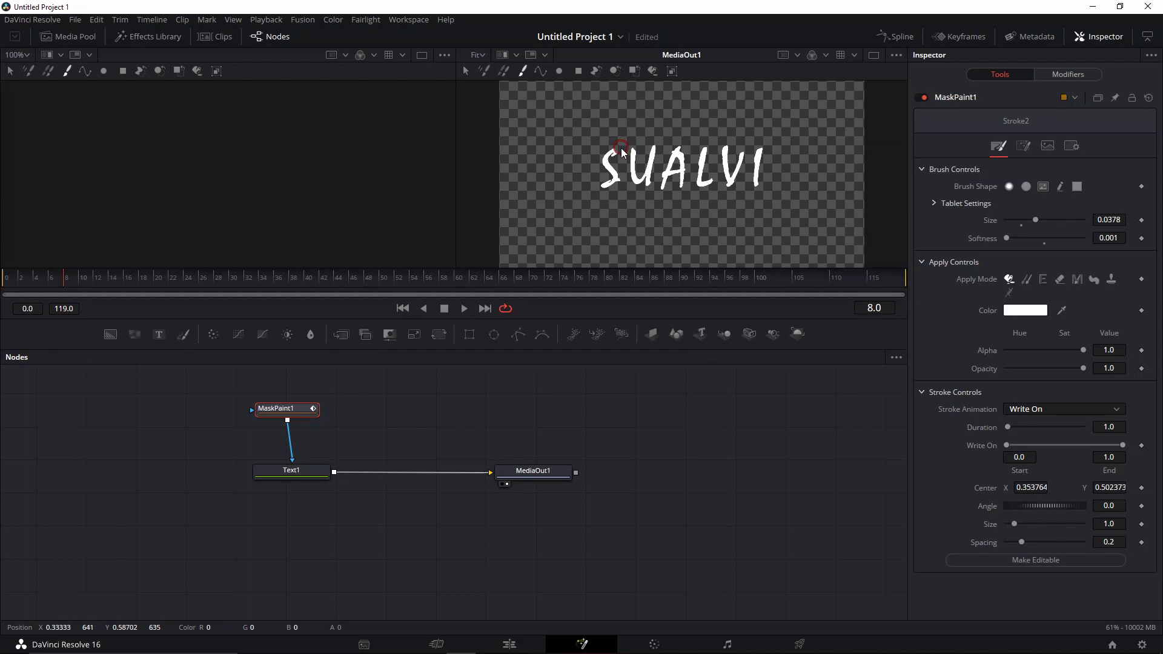
mouse_move(622, 152)
mouse_down()
mouse_move(601, 185)
mouse_move(623, 173)
mouse_move(632, 137)
mouse_move(637, 180)
mouse_move(652, 141)
mouse_move(653, 195)
mouse_move(678, 144)
mouse_move(684, 193)
mouse_up()
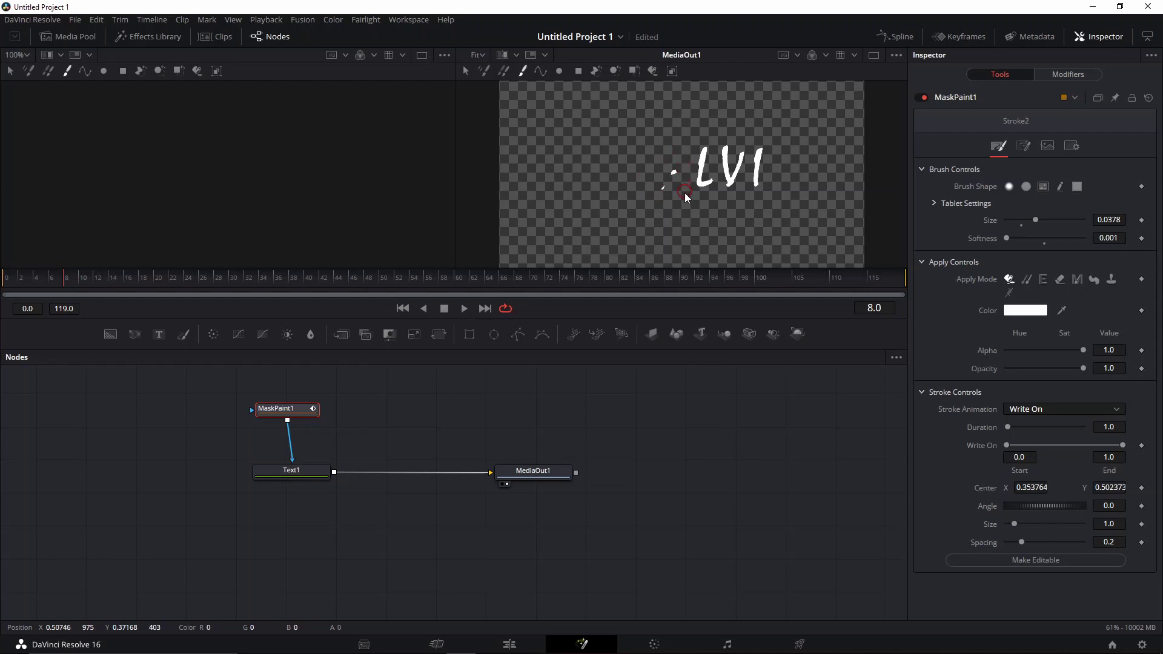
mouse_move(704, 154)
mouse_down()
mouse_move(702, 188)
mouse_move(718, 125)
mouse_move(731, 190)
mouse_move(766, 125)
mouse_move(756, 152)
mouse_move(761, 202)
mouse_up()
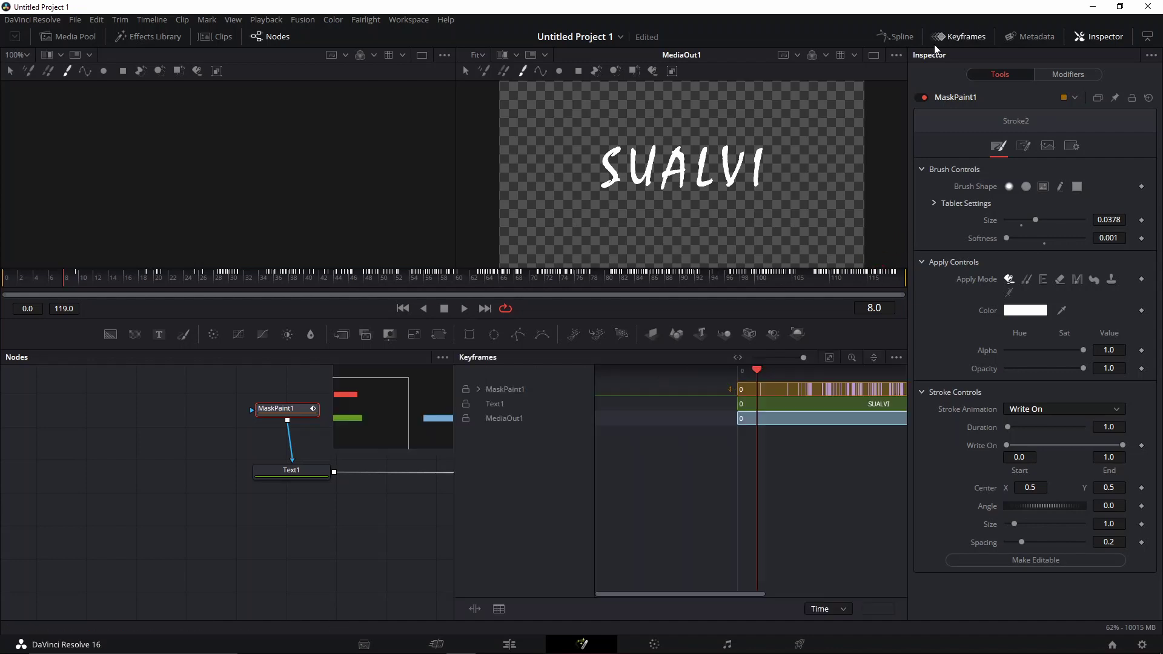
Expand MaskPaint1 and Stroke1 in the keyframe editor and marquee-select Stroke1's End keyframes.
click(479, 390)
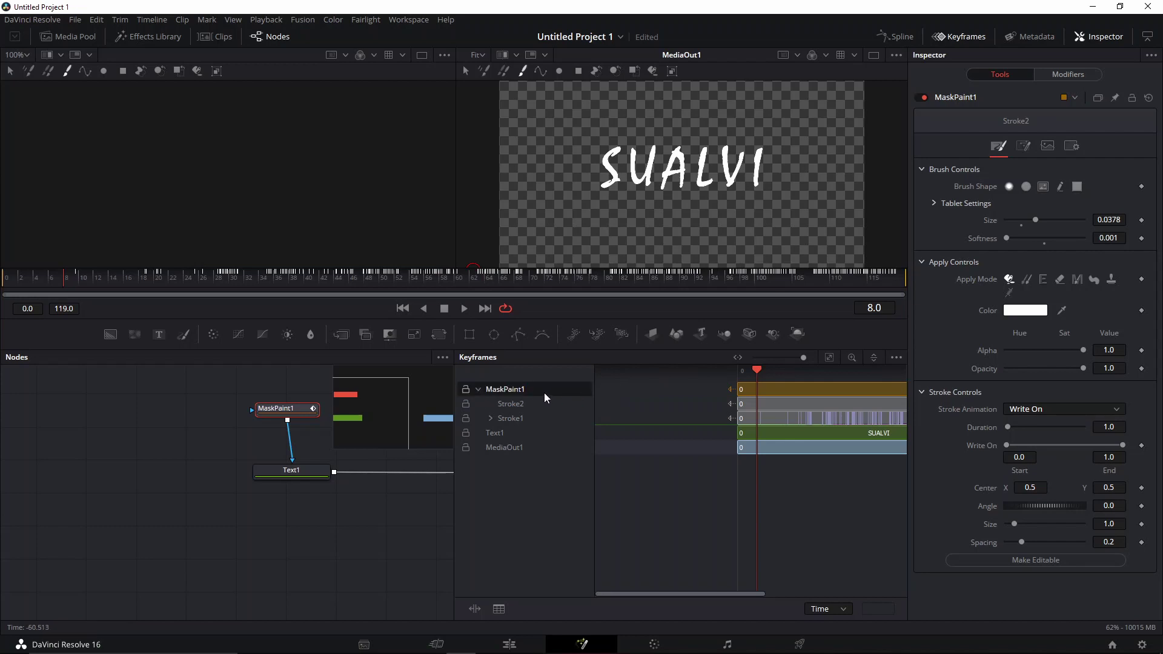
click(491, 419)
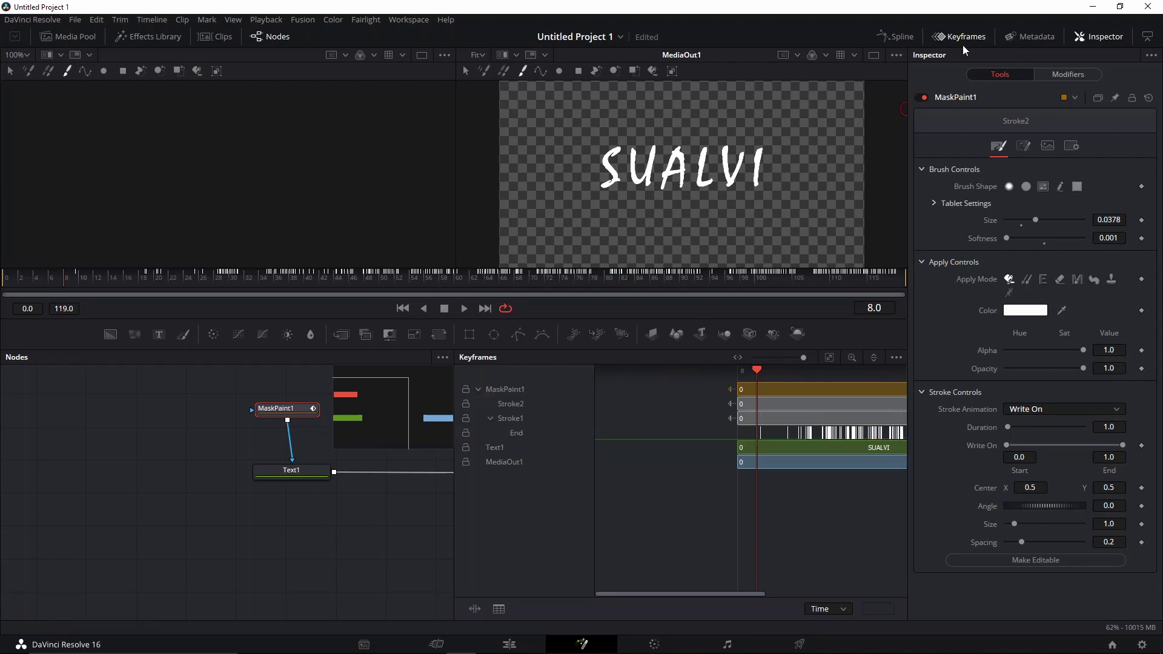
scroll(805, 435, down, 5)
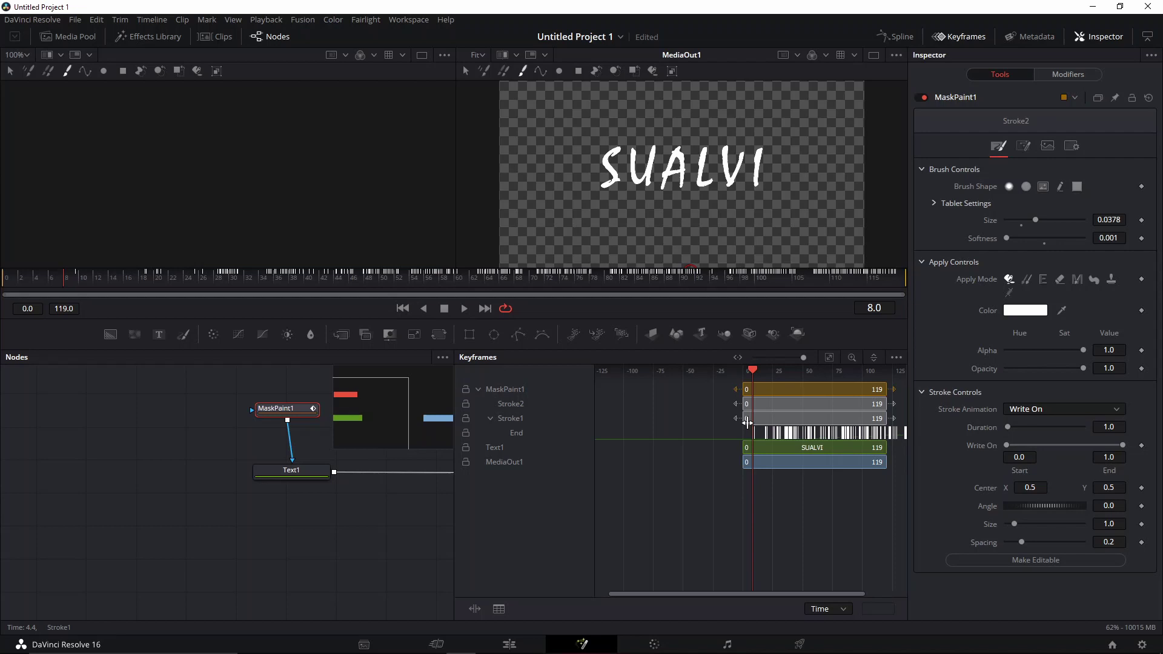
scroll(805, 434, down, 4)
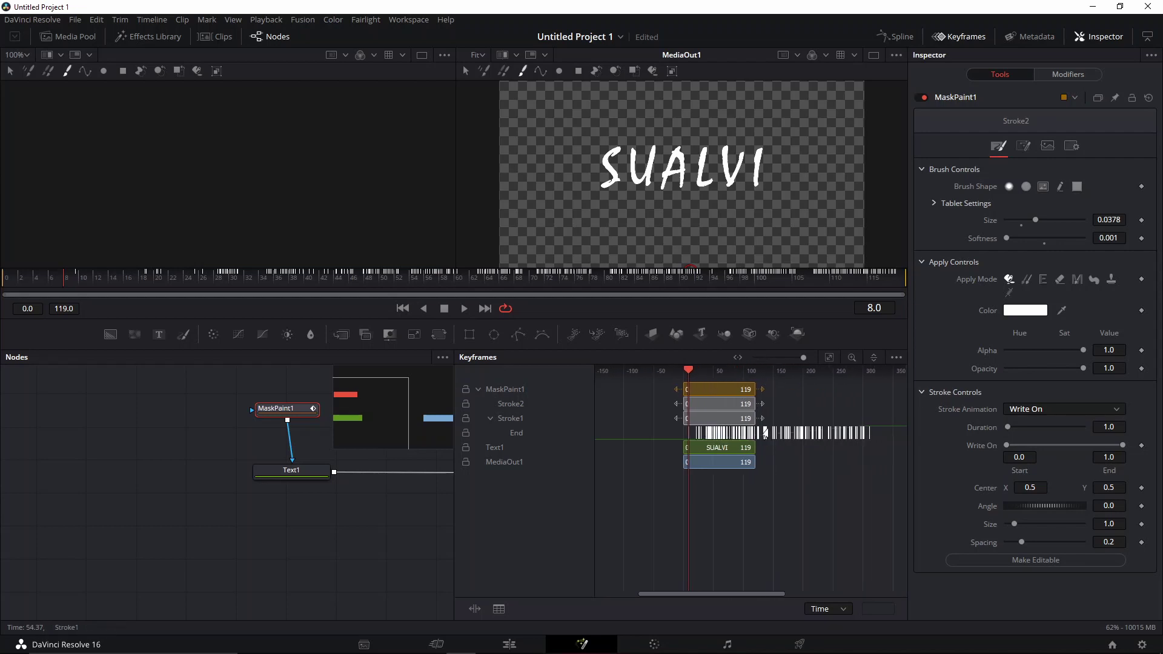
drag(866, 432, 704, 437)
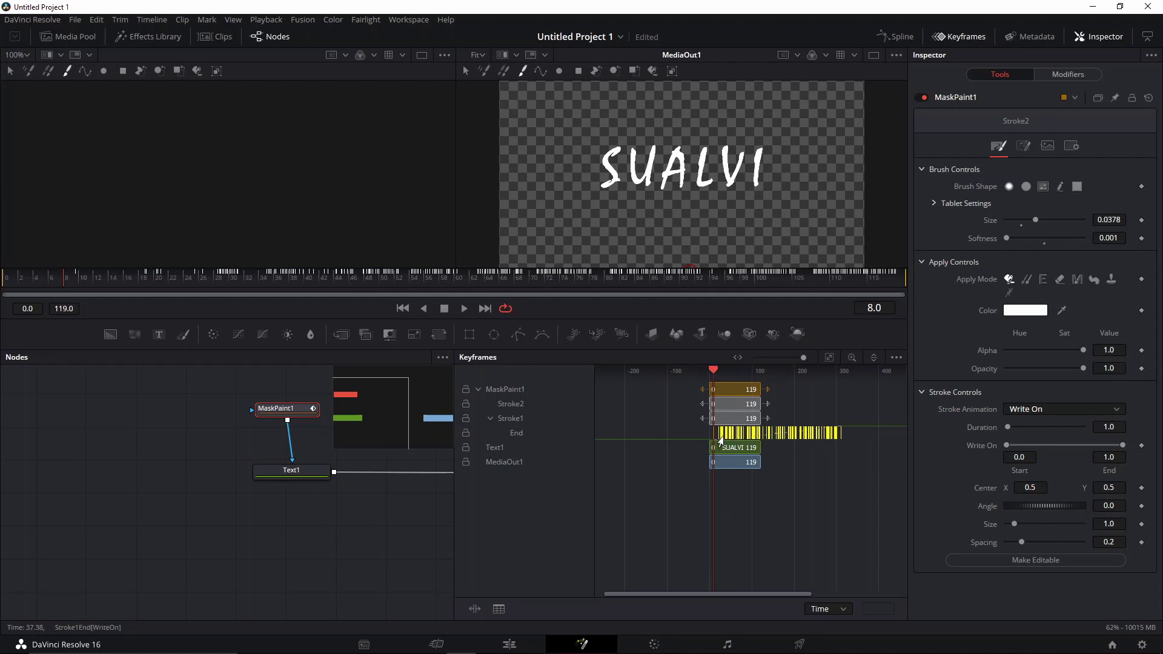
Time-stretch Stroke1's End keyframes to span frames 0–24, then play the write-on from the start.
right_click(726, 434)
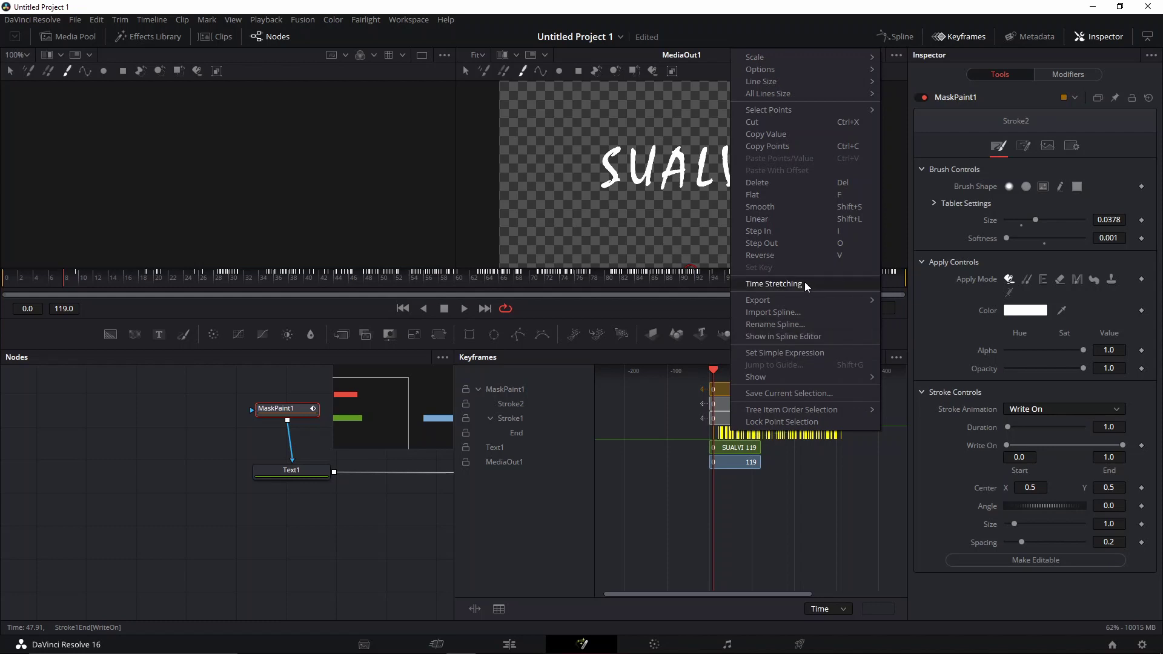
click(785, 284)
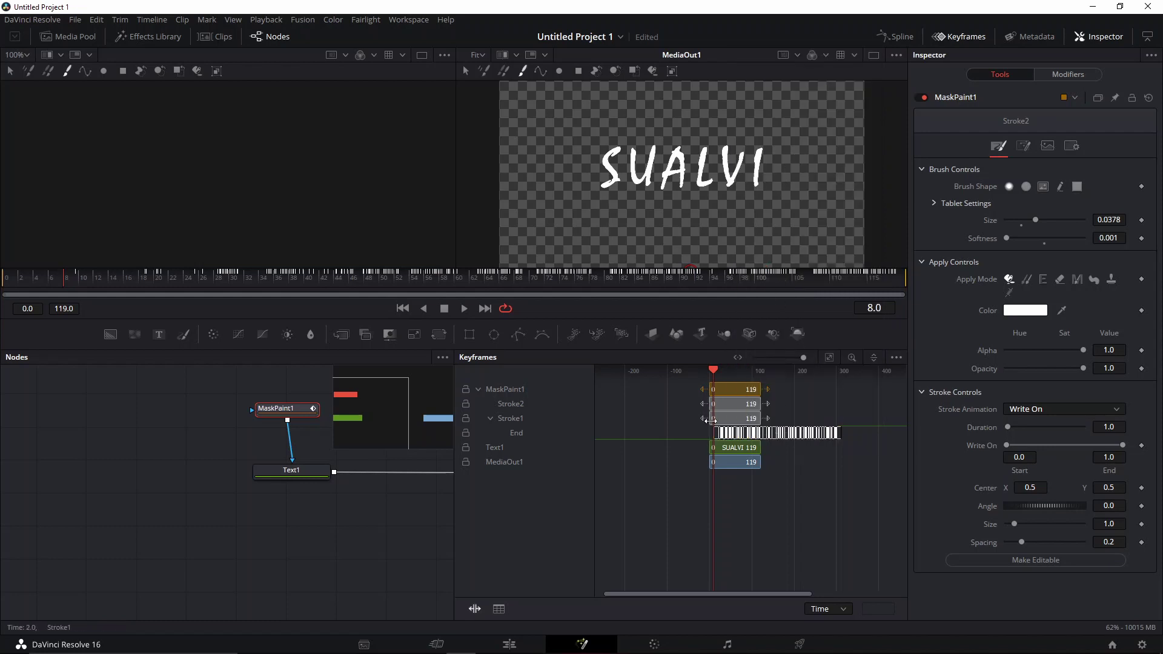
drag(842, 430, 724, 437)
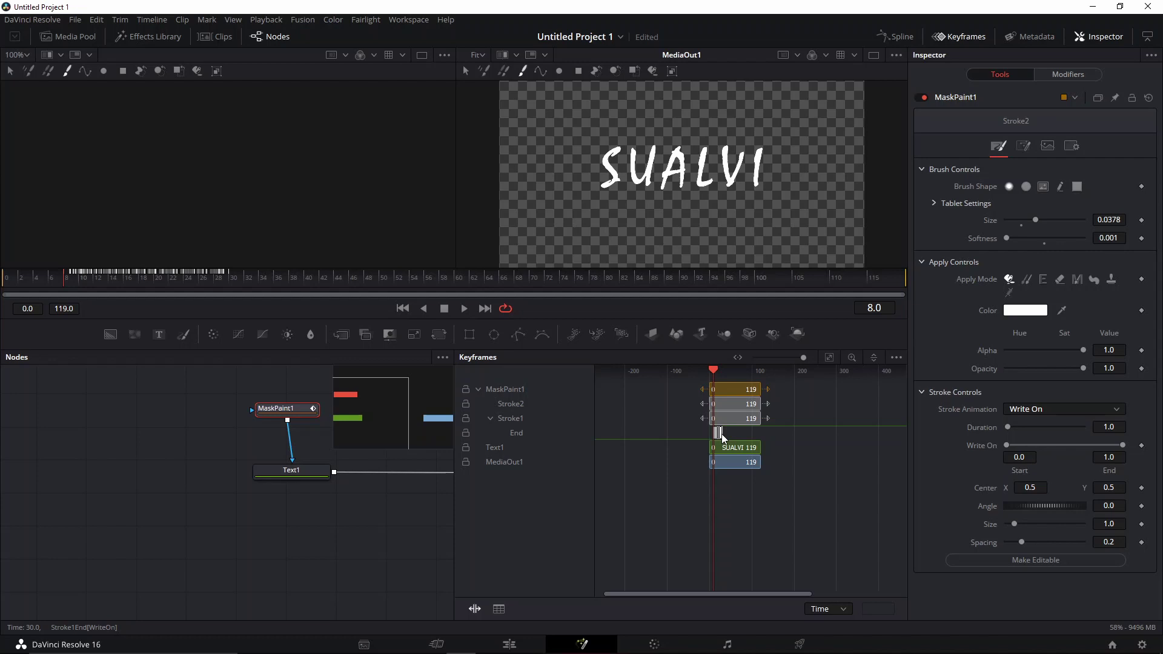
drag(721, 434, 719, 434)
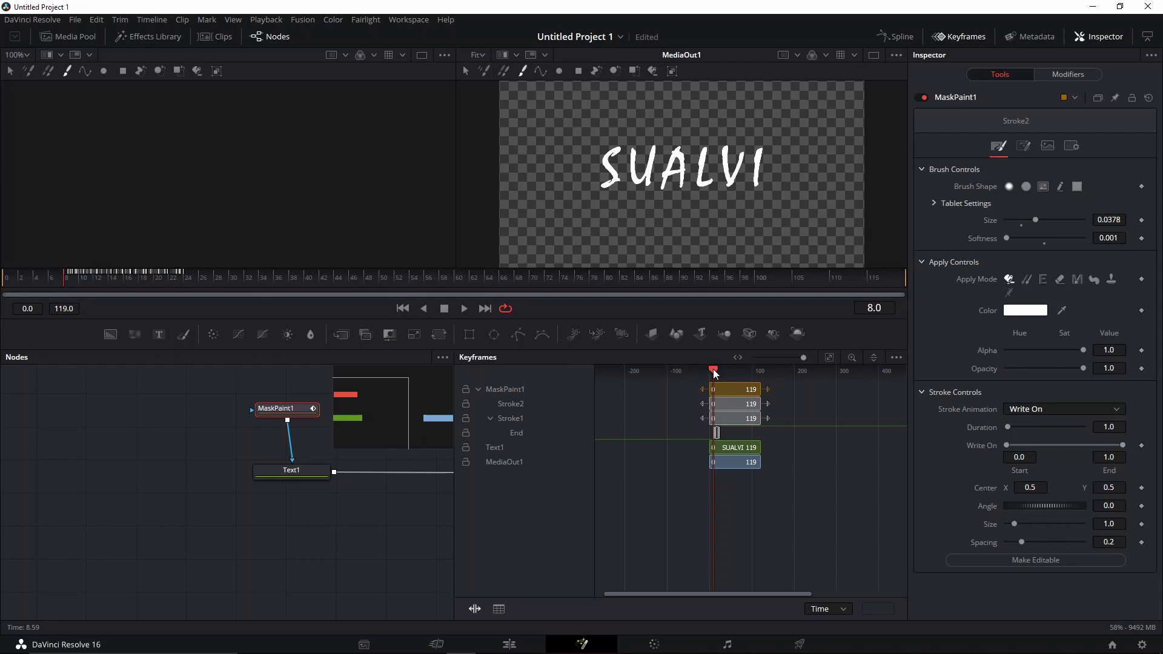
drag(714, 368, 706, 368)
key(space)
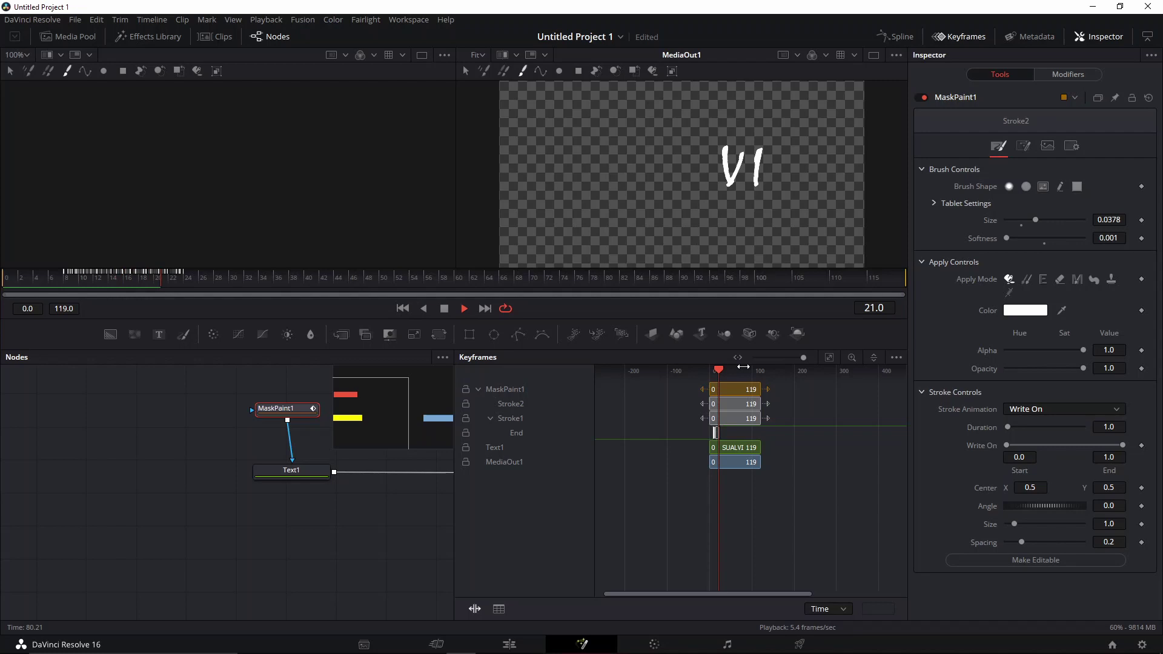
Uncheck Invert on MaskPaint1 so SUALVI writes on, scrub to verify, and close the Keyframes panel.
key(space)
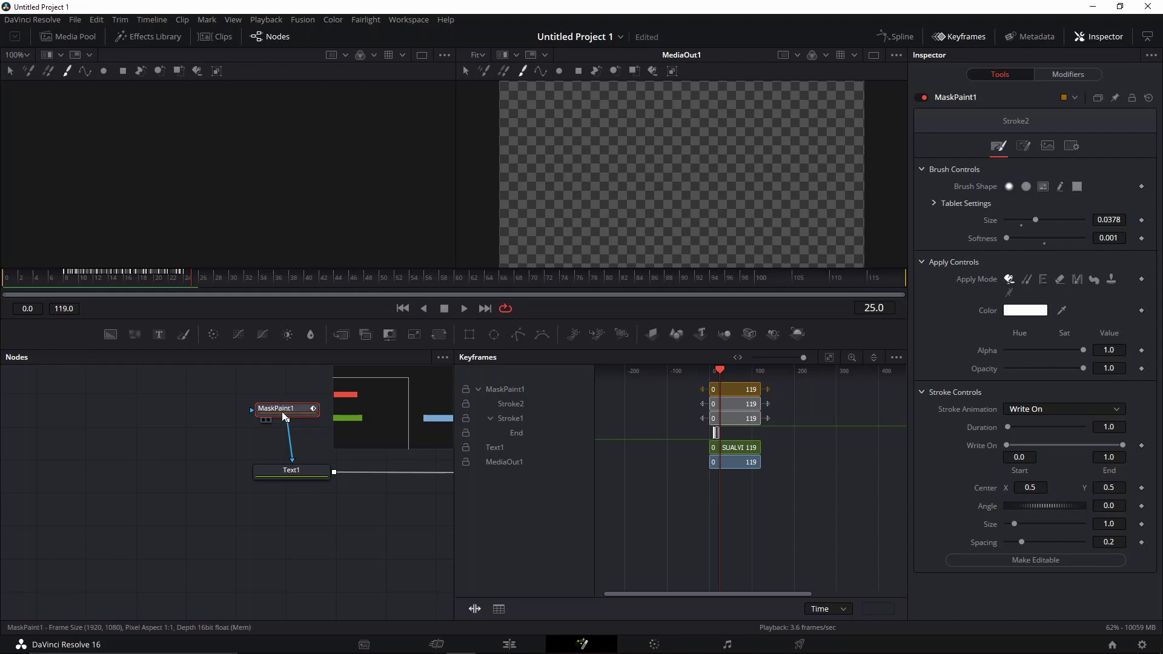
click(1023, 148)
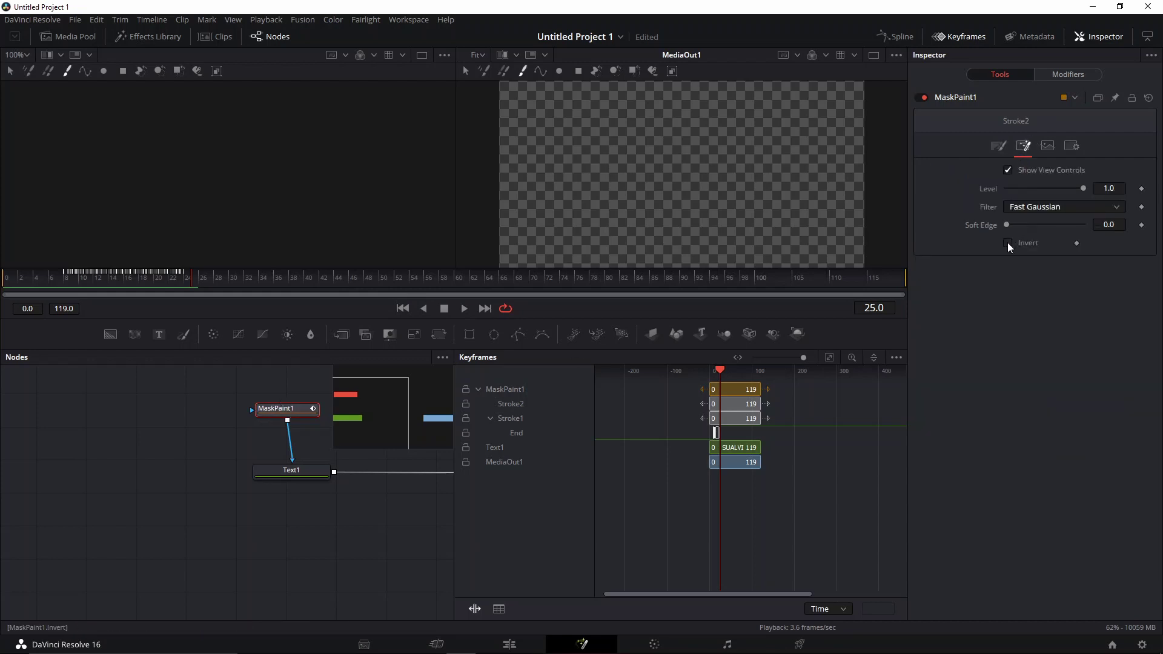
mouse_move(106, 281)
mouse_down()
mouse_move(21, 283)
mouse_move(208, 281)
mouse_up()
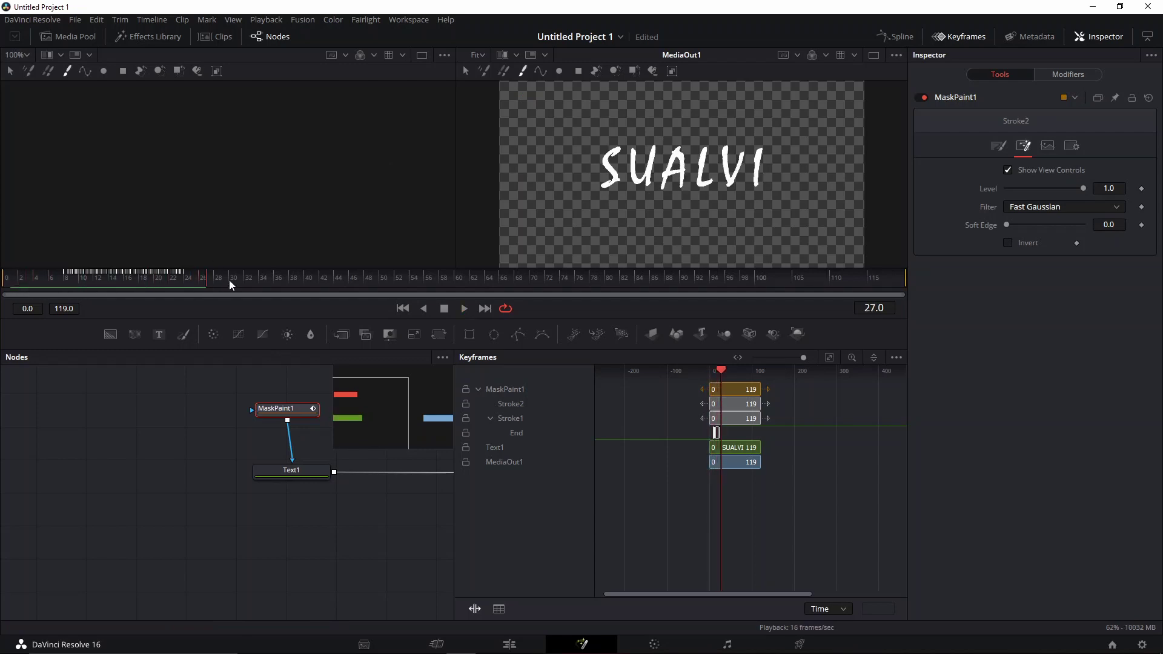
click(960, 36)
On the Edit page, place video (3).mp4 on V1 with the Fusion Composition on V2 above.
click(509, 644)
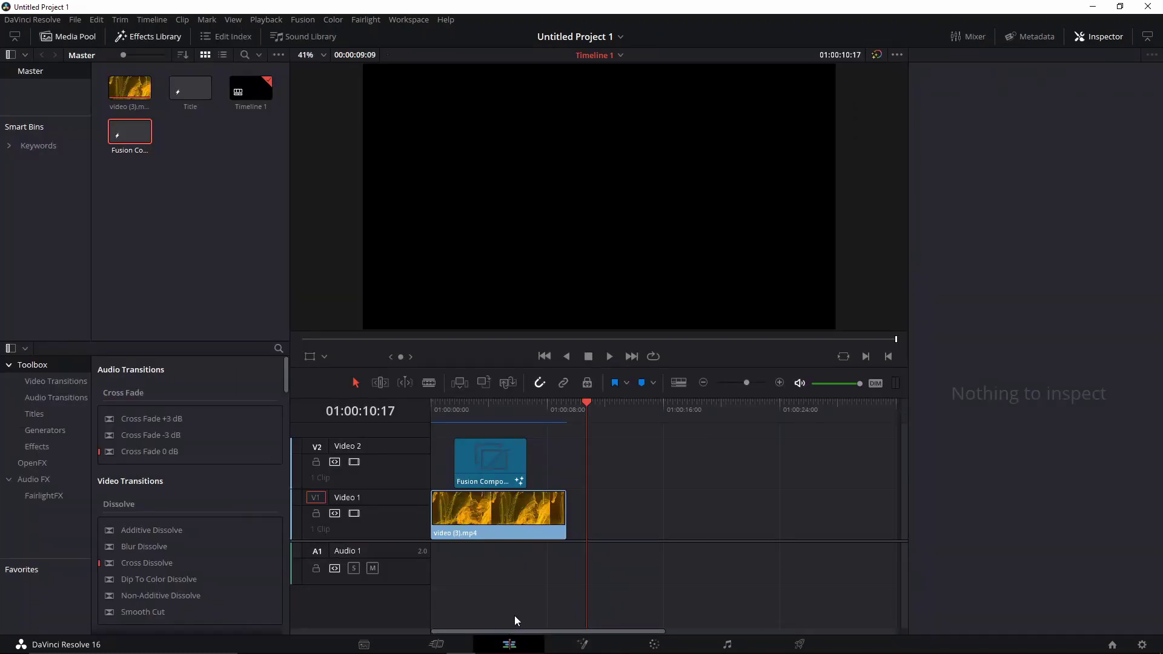
drag(129, 88, 651, 520)
drag(130, 131, 677, 470)
Play the new clips to watch SUALVI write on over the smoke footage.
click(659, 409)
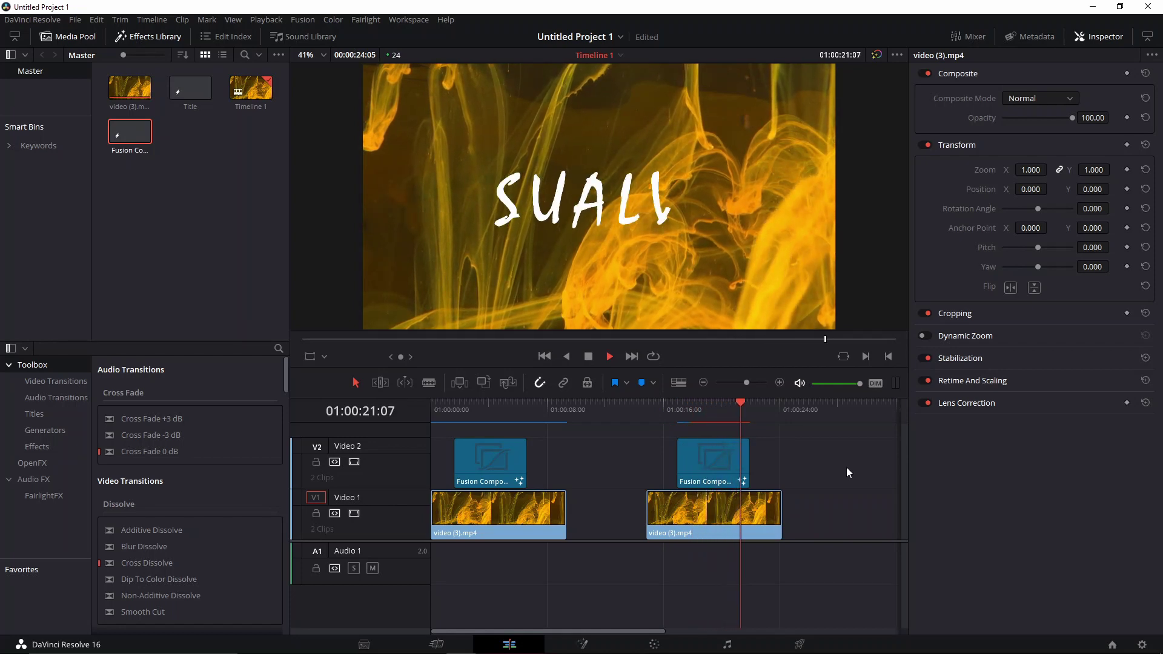
key(space)
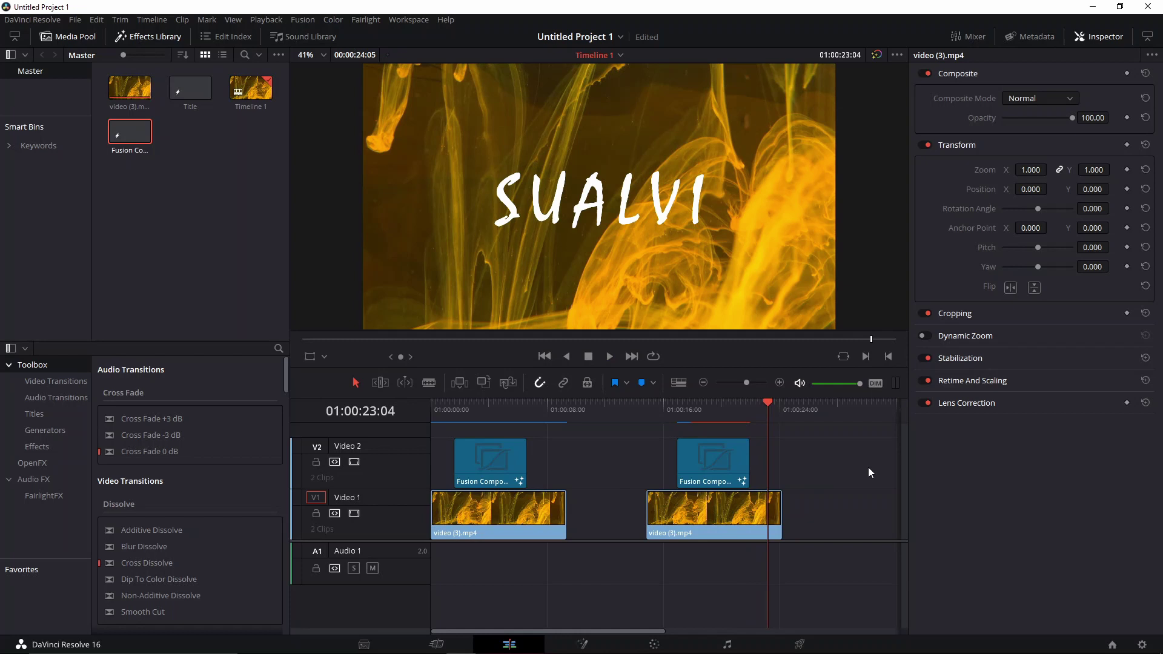
drag(754, 401, 647, 405)
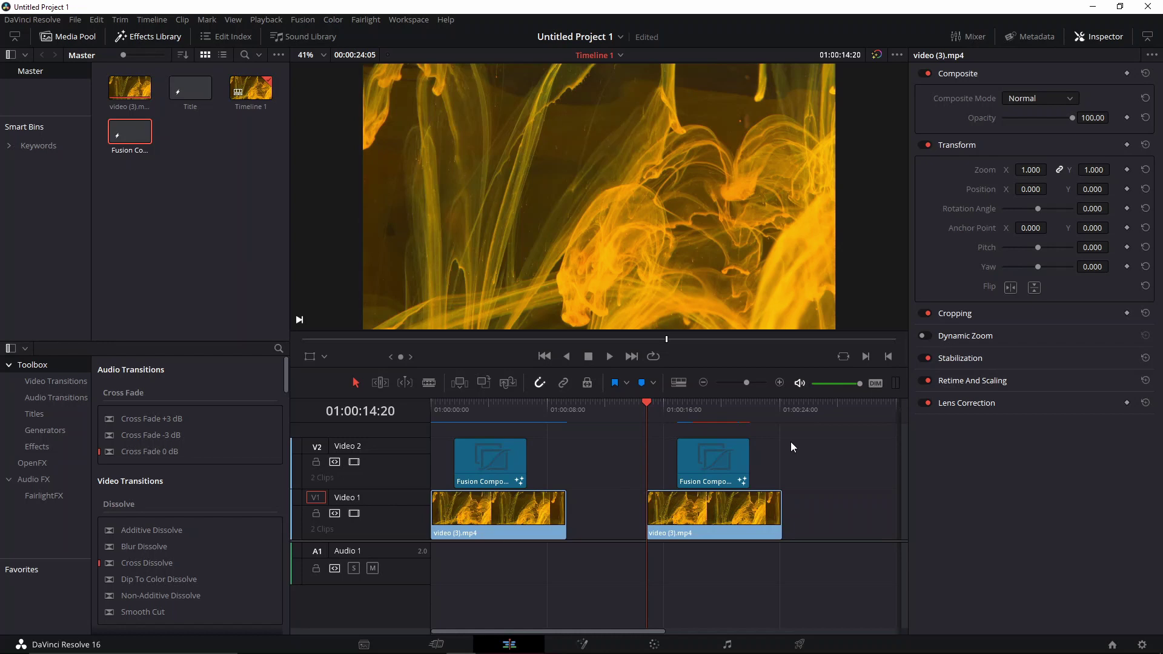
key(space)
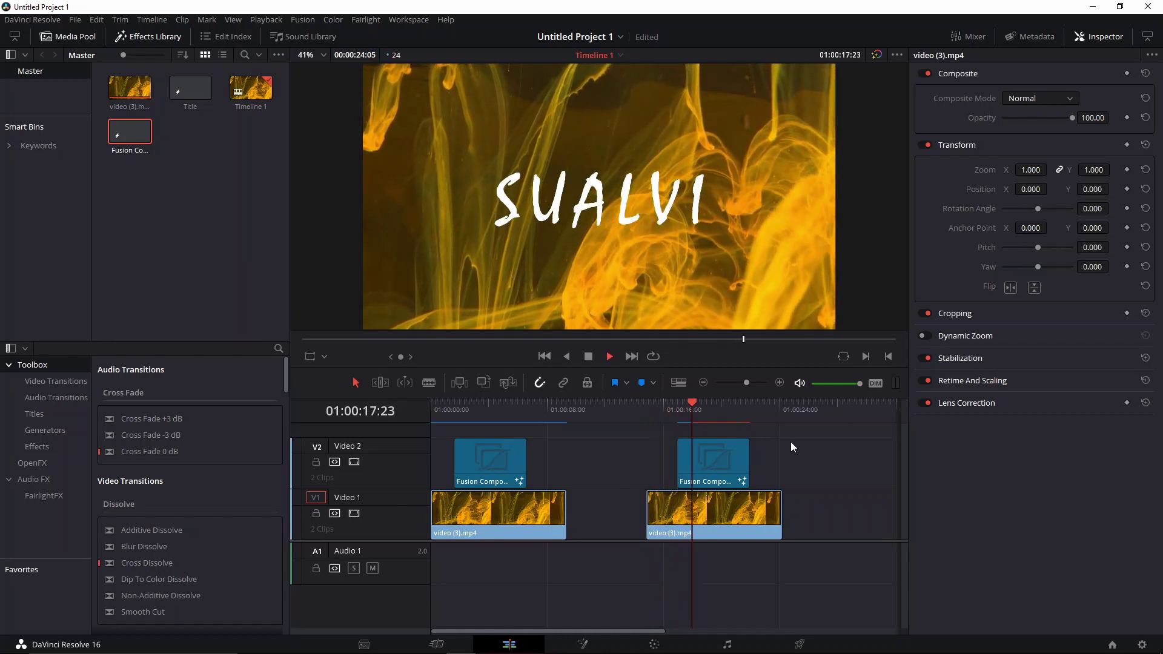
key(space)
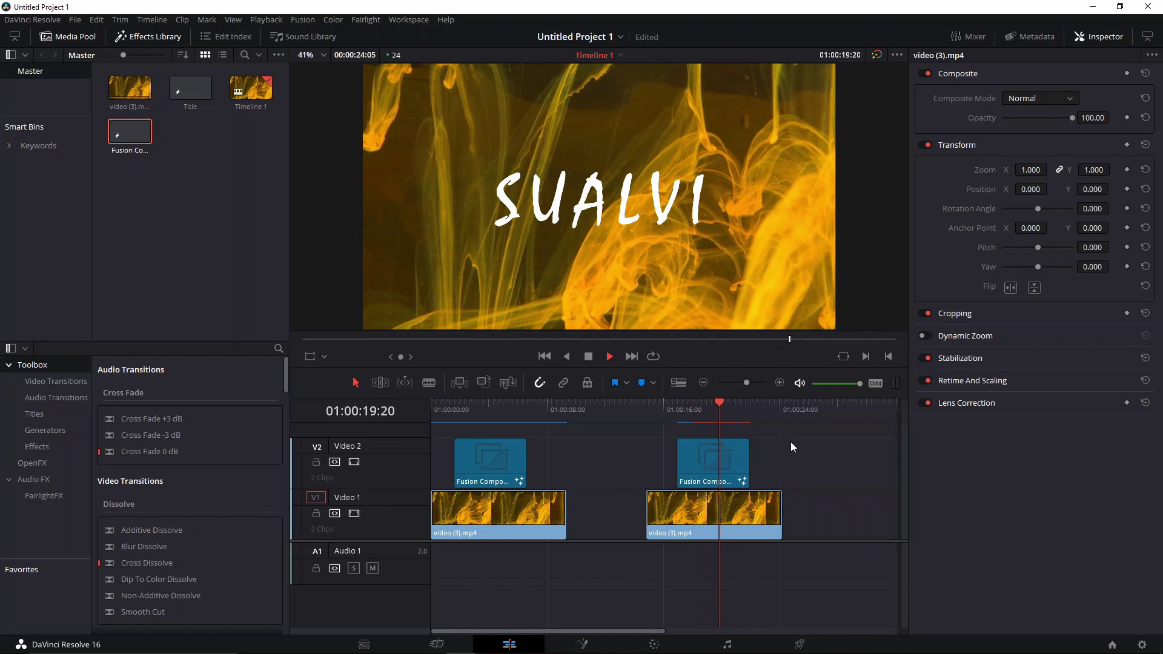